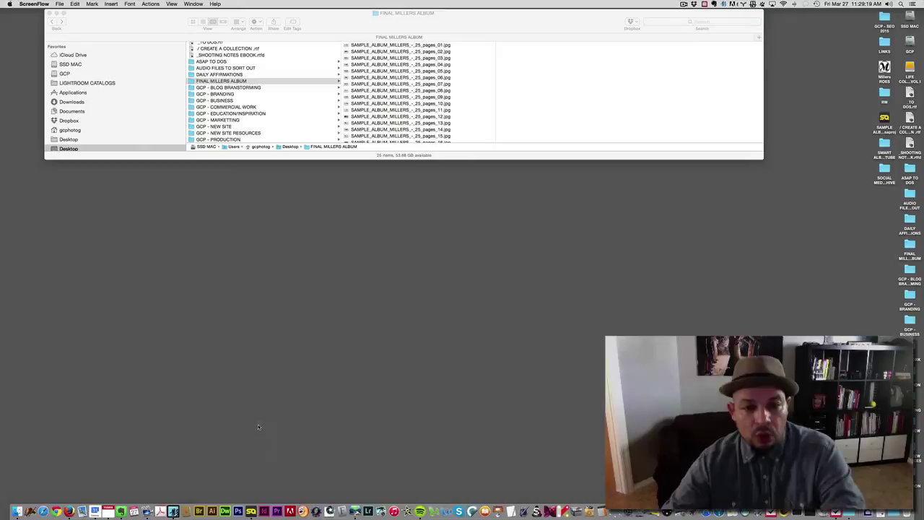
- Bring Firefox forward with the pixellu.com SmartAlbums 'Album Design Made Easy' homepage
key(super+Tab)
key(super+Tab)
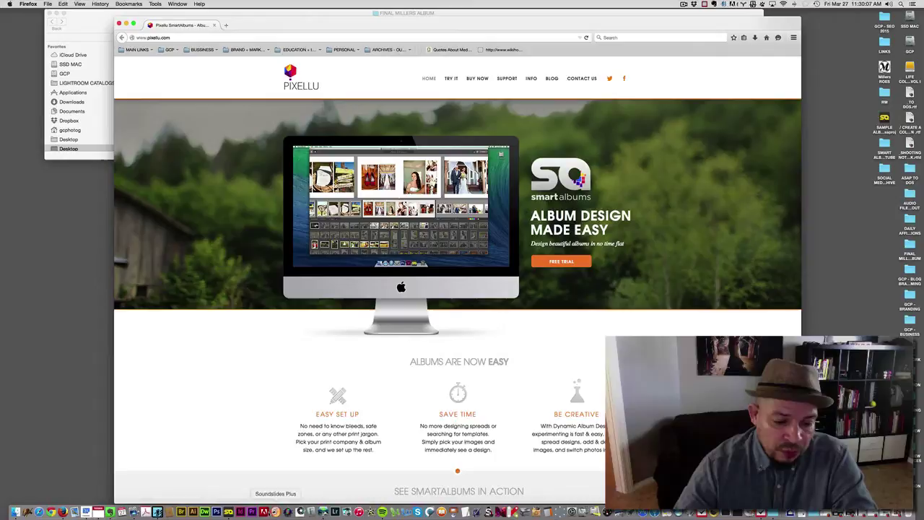
- Launch SmartAlbums from the Dock and start a new album project
click(228, 511)
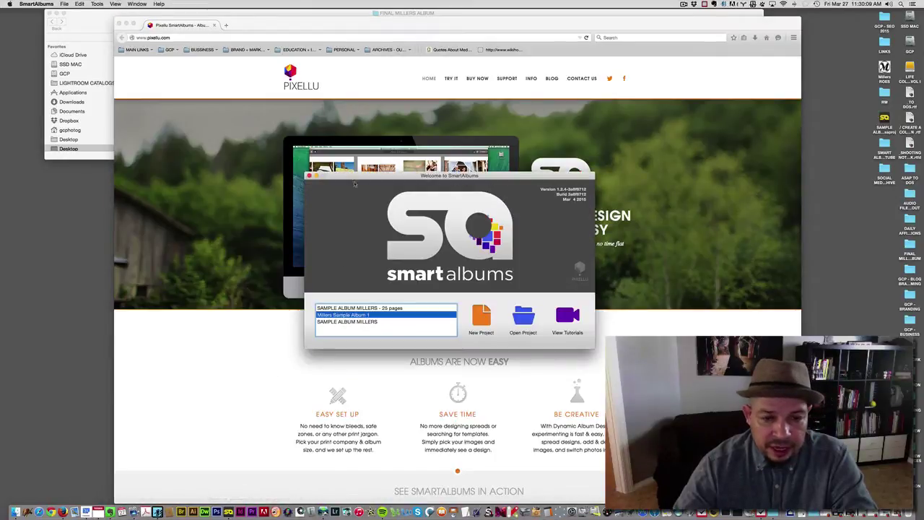
drag(388, 175, 328, 118)
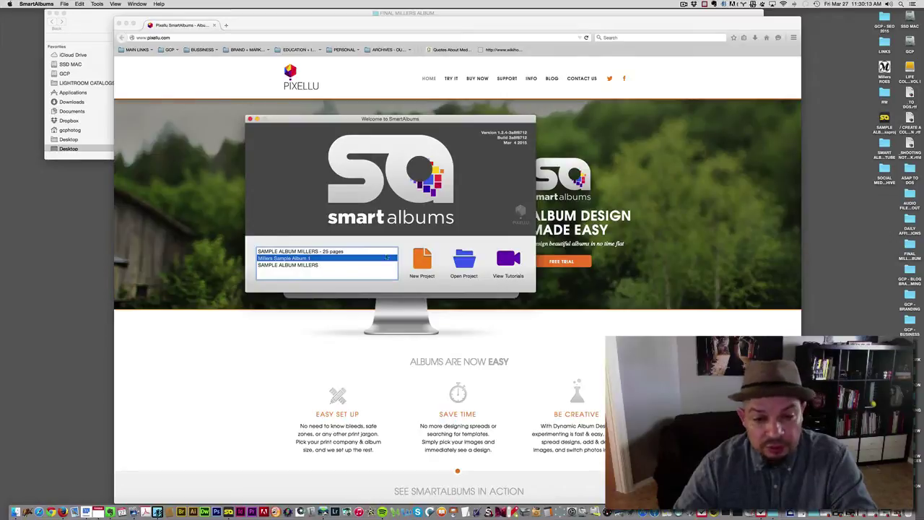
click(422, 260)
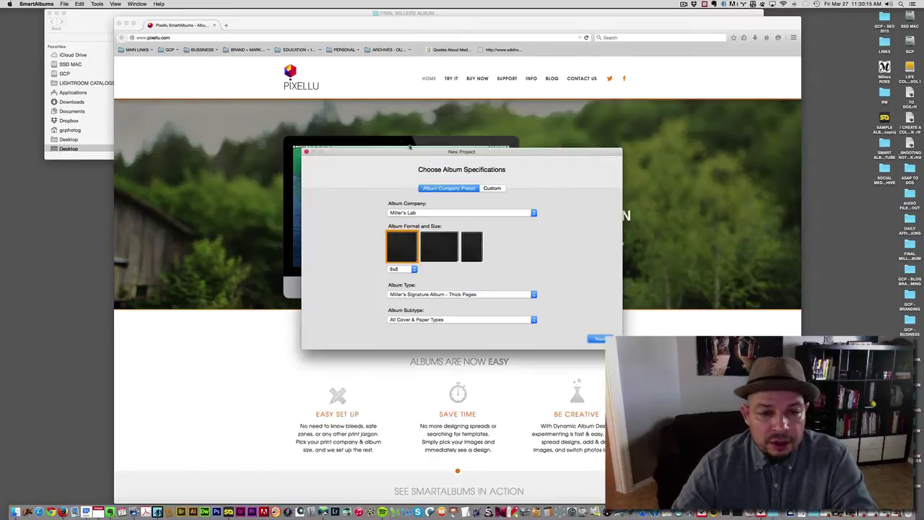
drag(409, 148, 359, 120)
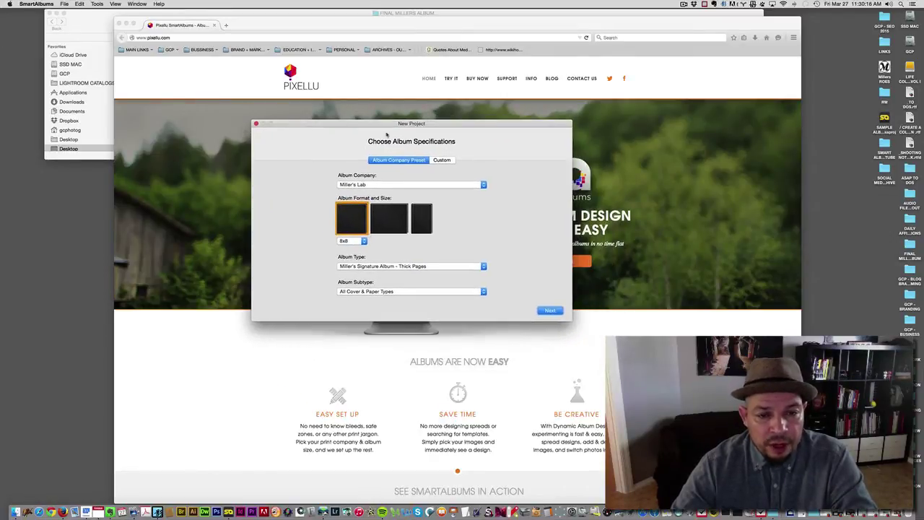
- Set the album to Miller's Lab, 8x8, Miller's Signature Album - Thick Pages
click(372, 184)
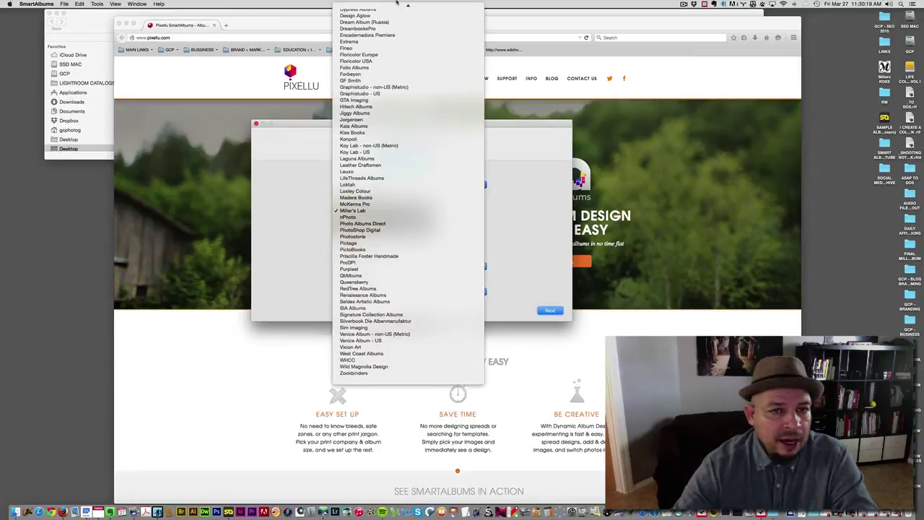
scroll(396, 6, up, 8)
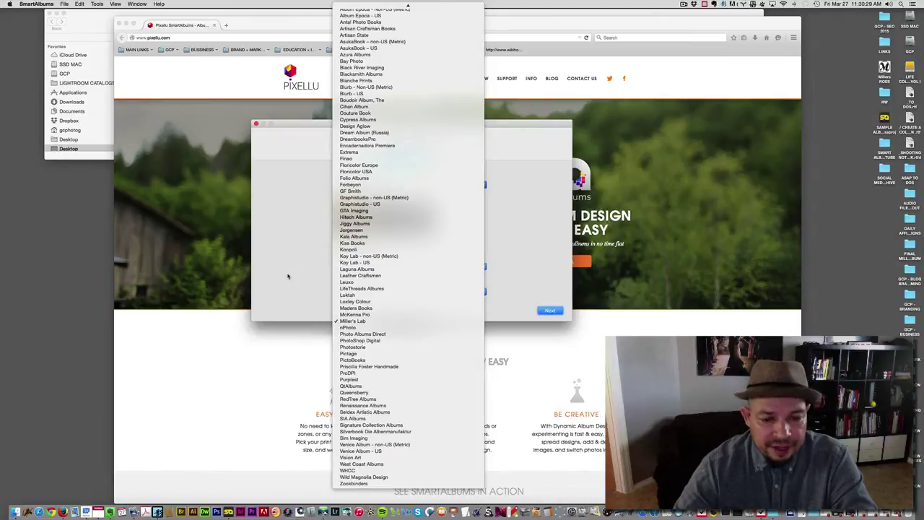
scroll(389, 100, up, 1)
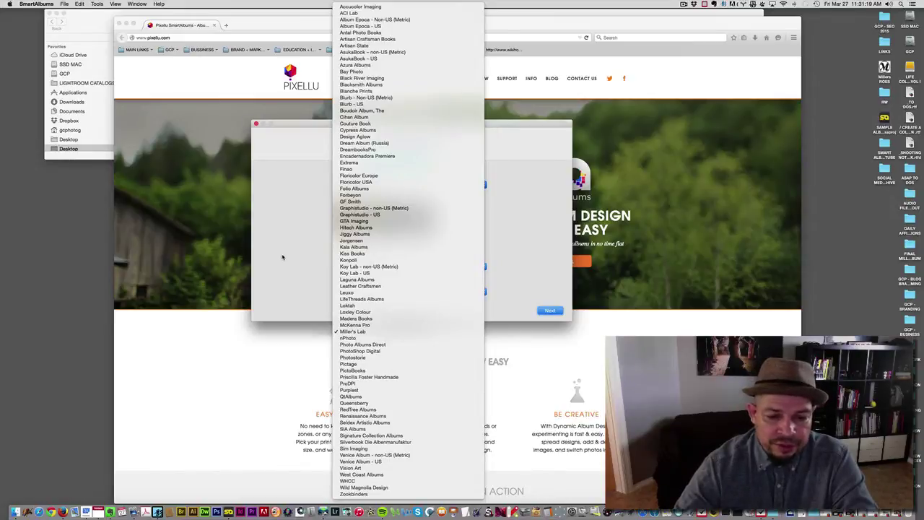
click(284, 258)
click(367, 219)
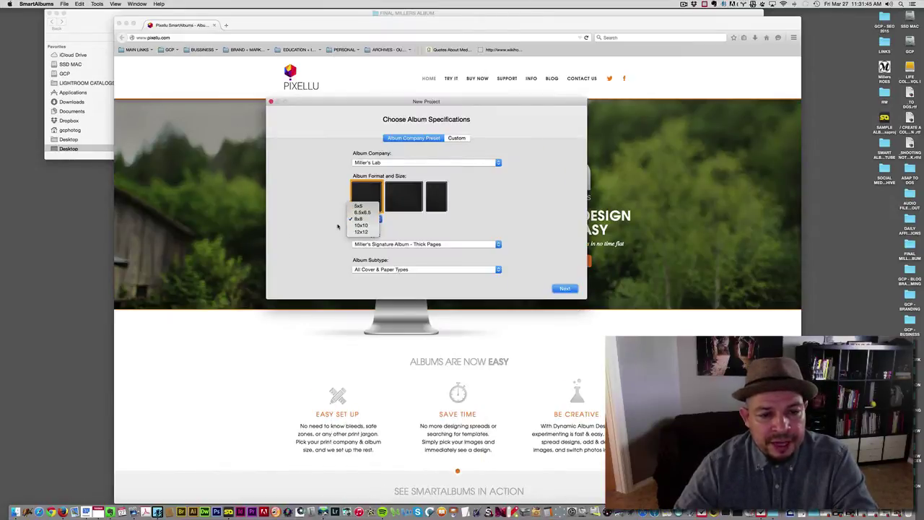
click(516, 156)
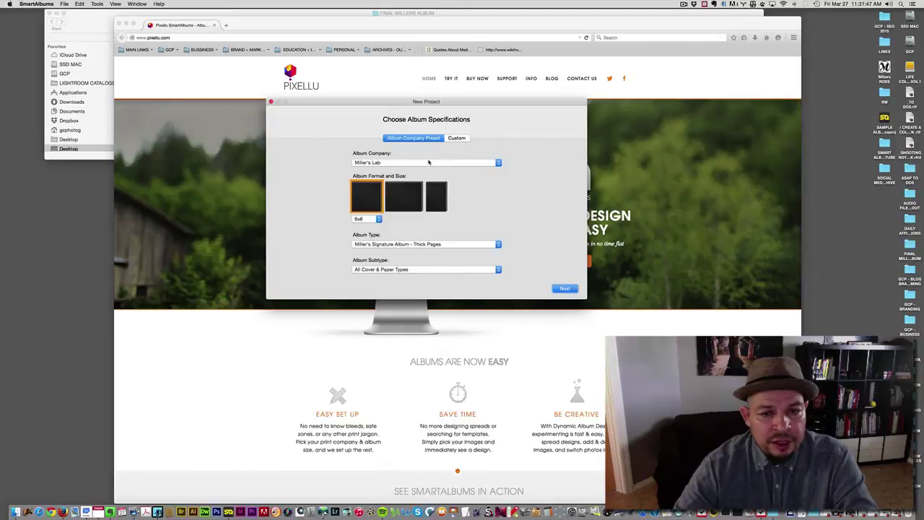
click(379, 245)
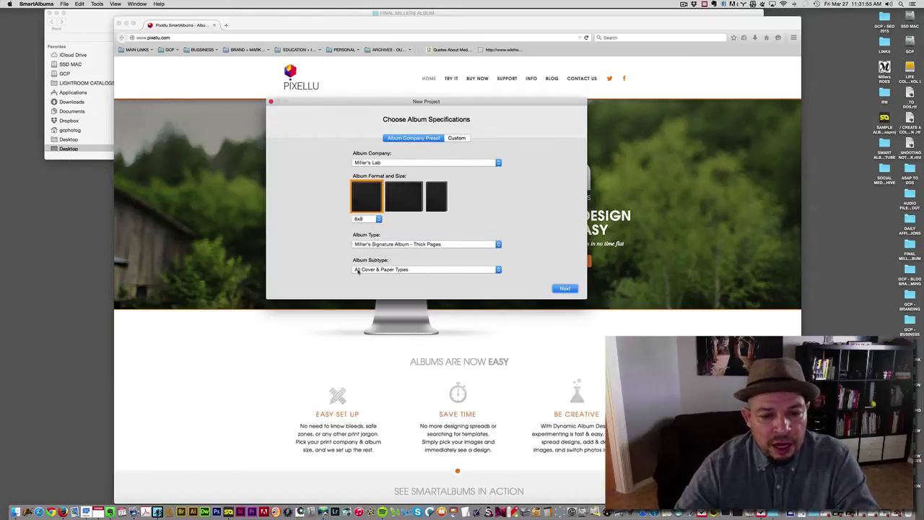
click(359, 272)
click(437, 273)
- Keep All Cover & Paper Types, filter templates to no square frames and 3:2 ratios, and start
click(436, 272)
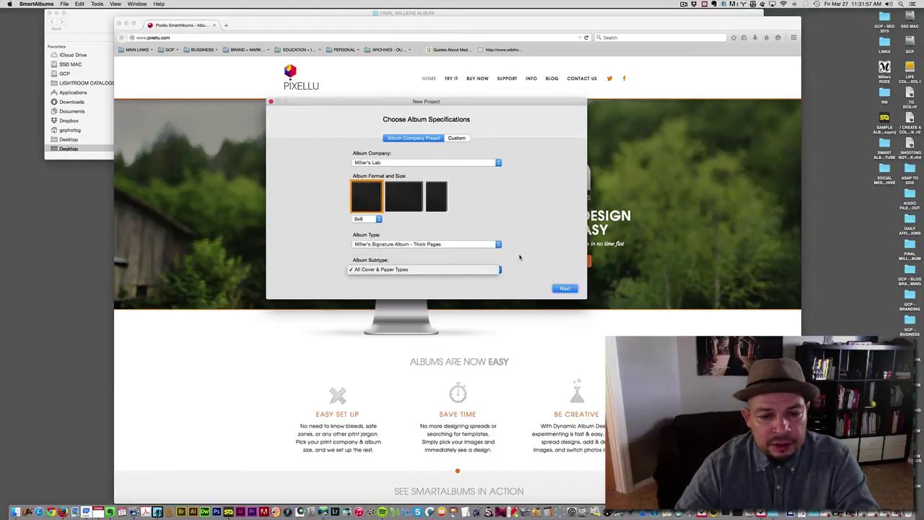
click(564, 288)
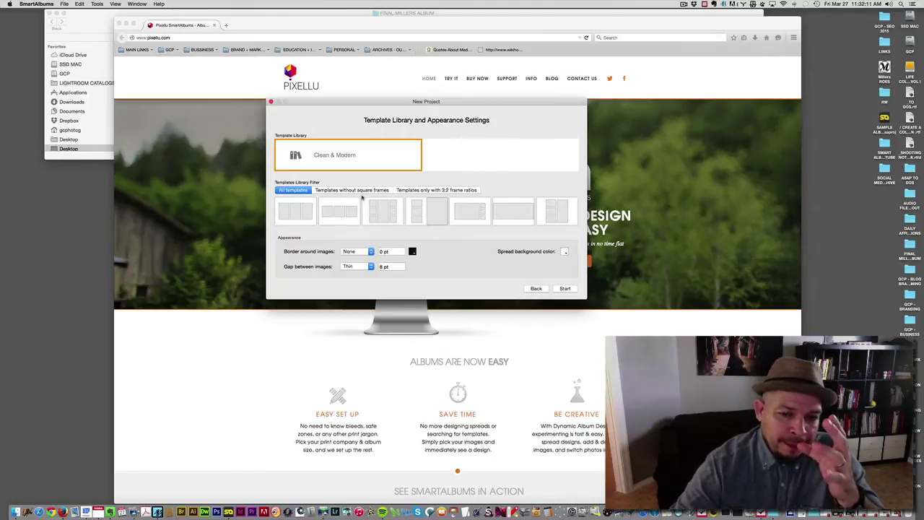
click(353, 192)
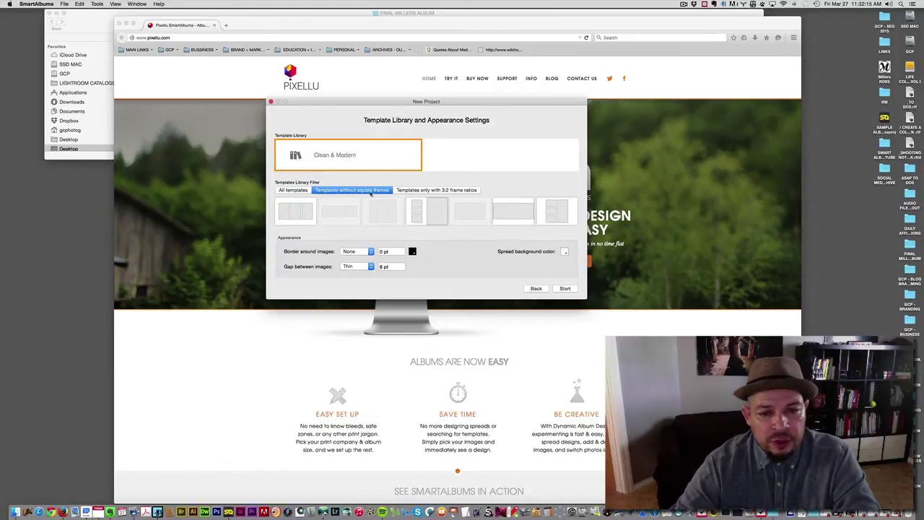
click(452, 190)
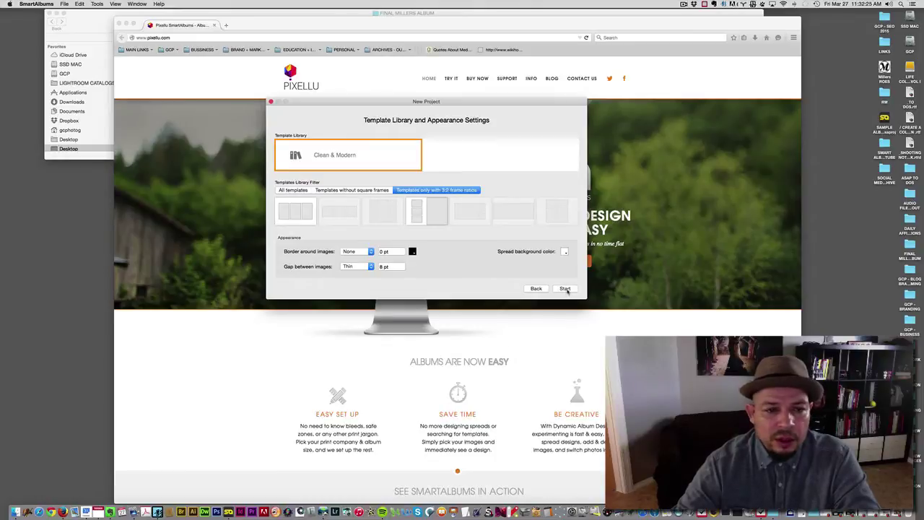
click(565, 288)
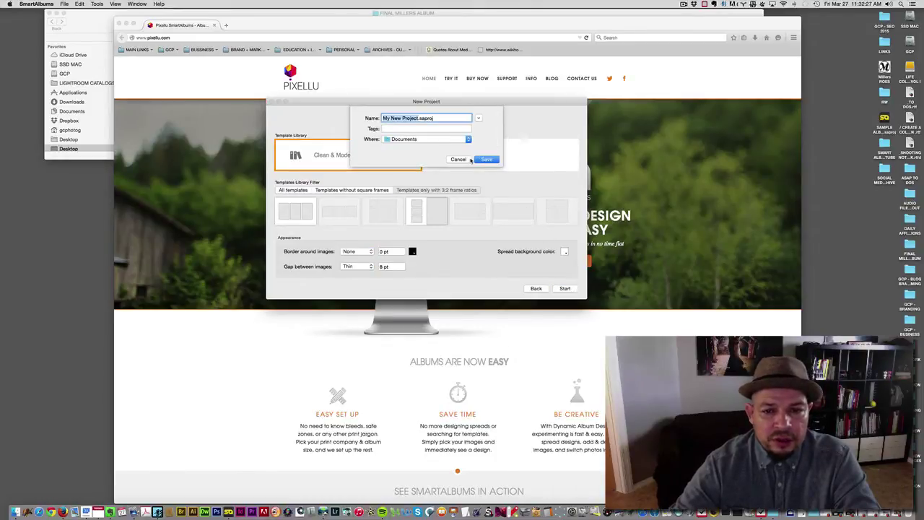
- Save the new project as 'YOUTUBE SMART ALBUM' in Documents
click(468, 160)
click(574, 288)
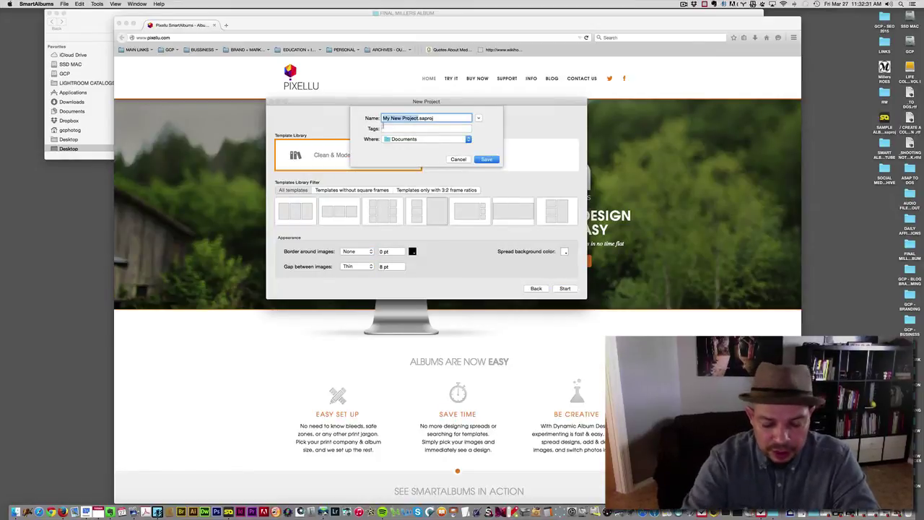
text(YOUTUBE)
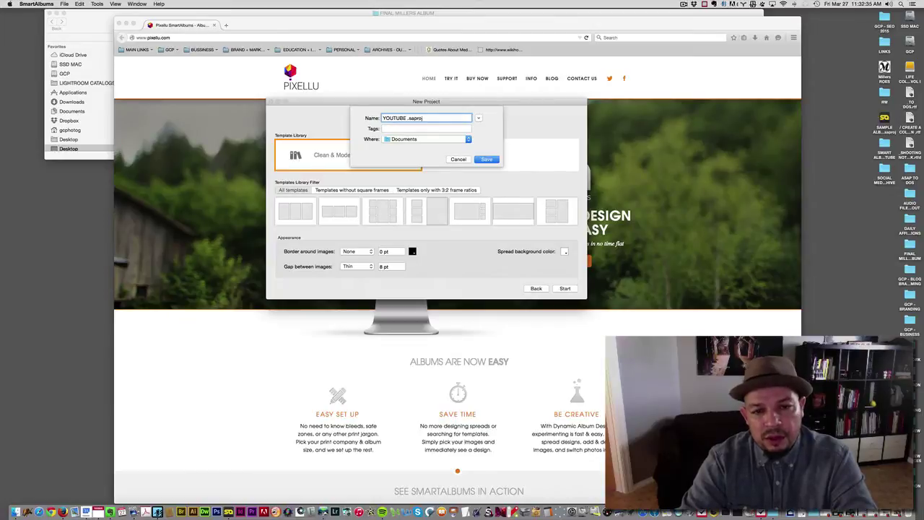
text( SA)
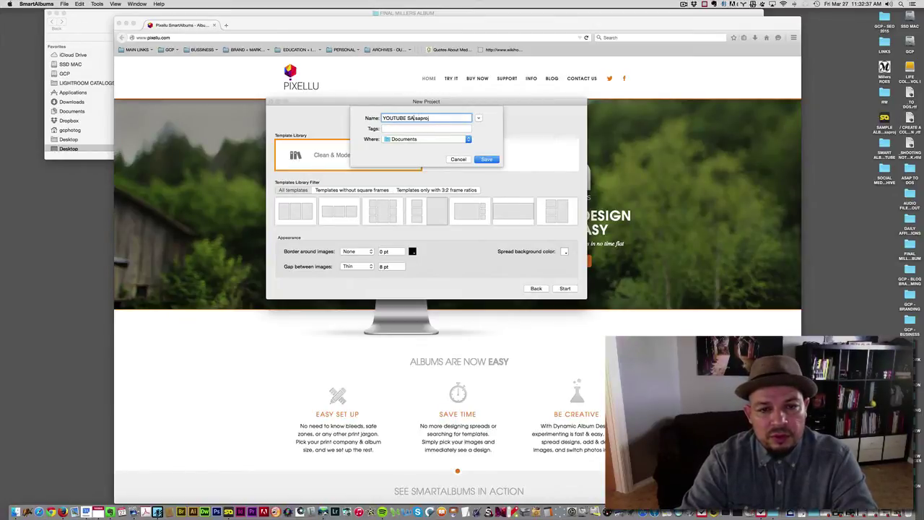
text(MART A)
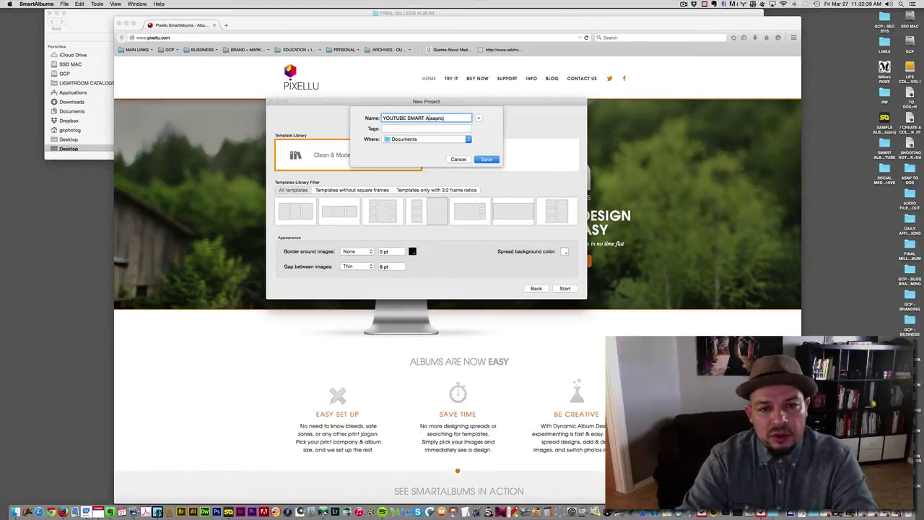
text(LBU)
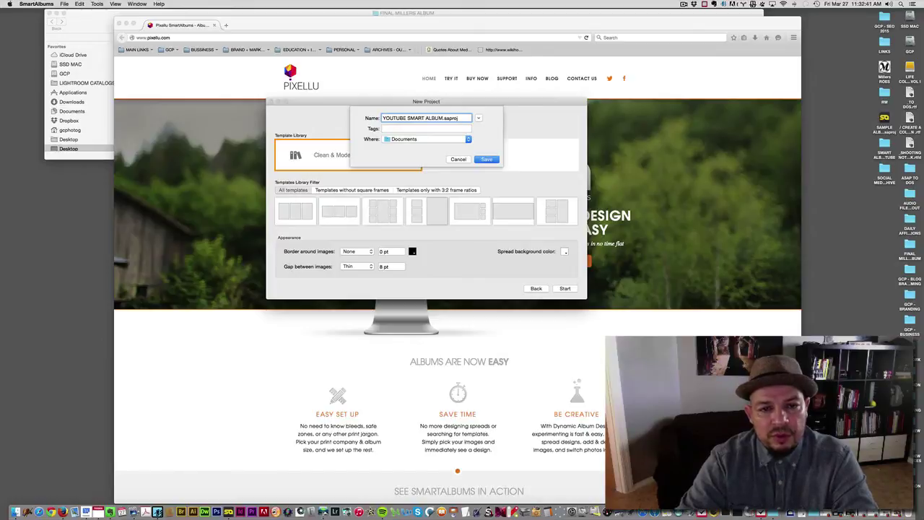
text(M)
key(Return)
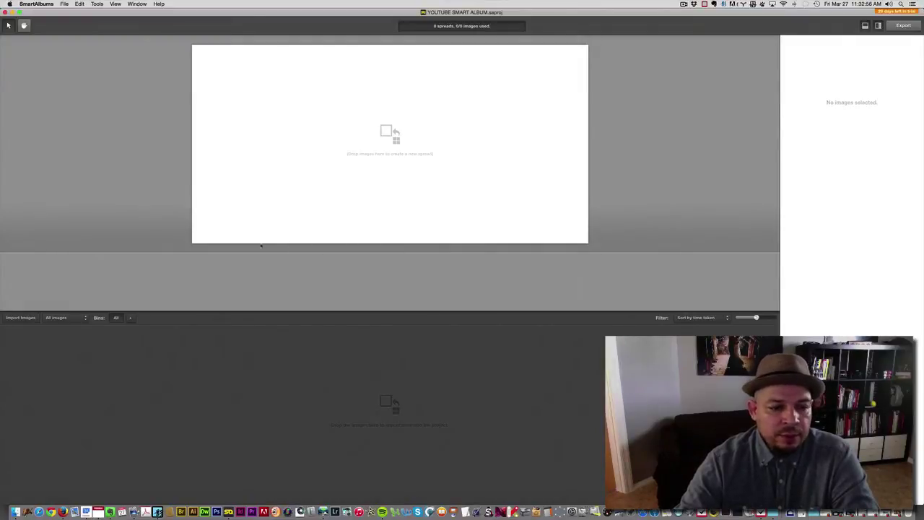
- Import all 25 sample page JPGs from Finder, accepting the low-resolution warning
click(15, 510)
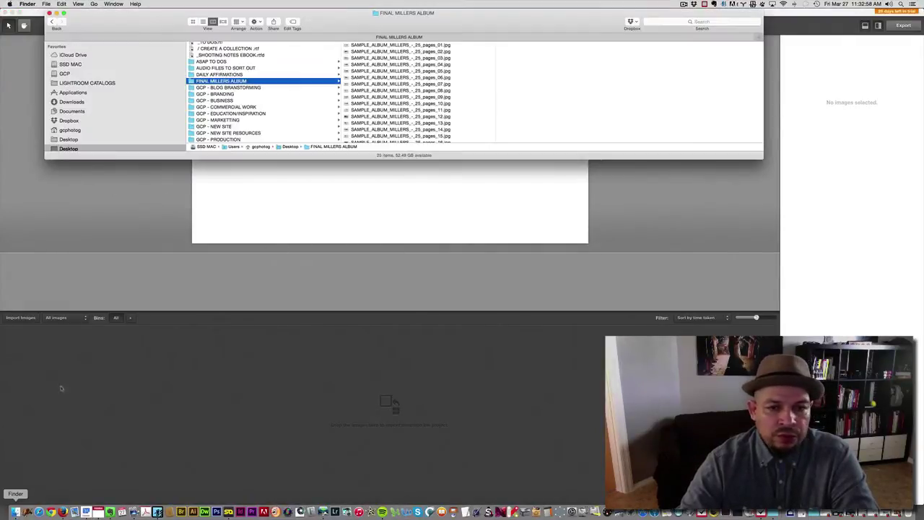
click(483, 65)
key(super+a)
drag(405, 70, 415, 340)
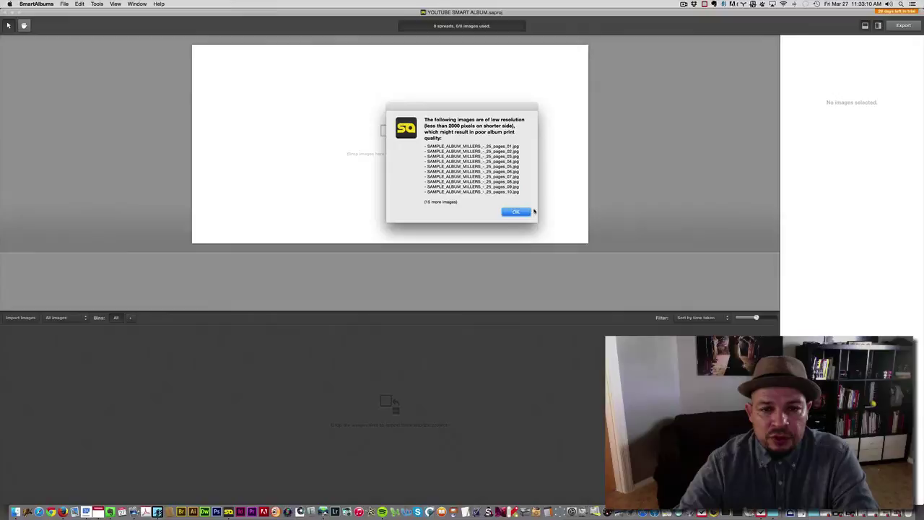
click(516, 212)
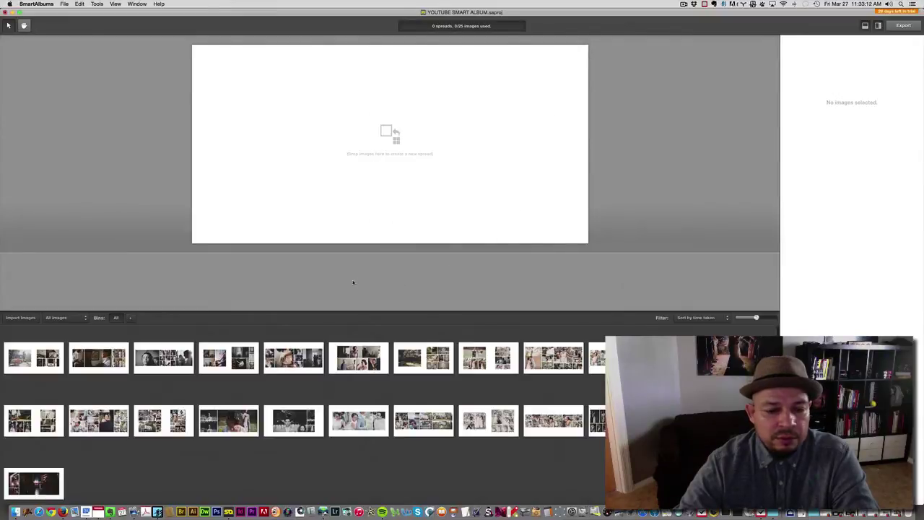
- Select all 25 imported images and delete them from the project
click(51, 358)
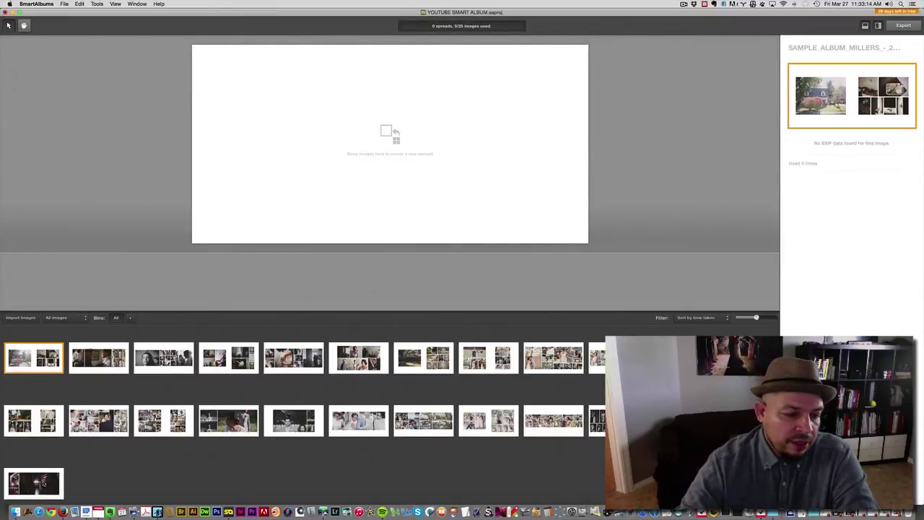
shift+click(44, 484)
key(Delete)
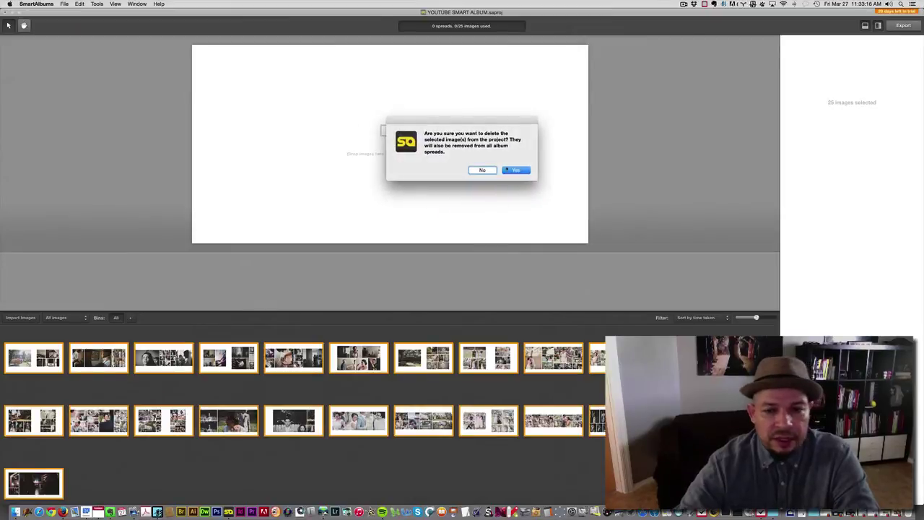
- Confirm removing the 25 sample images and return to the Finder window
click(522, 169)
key(super+Tab)
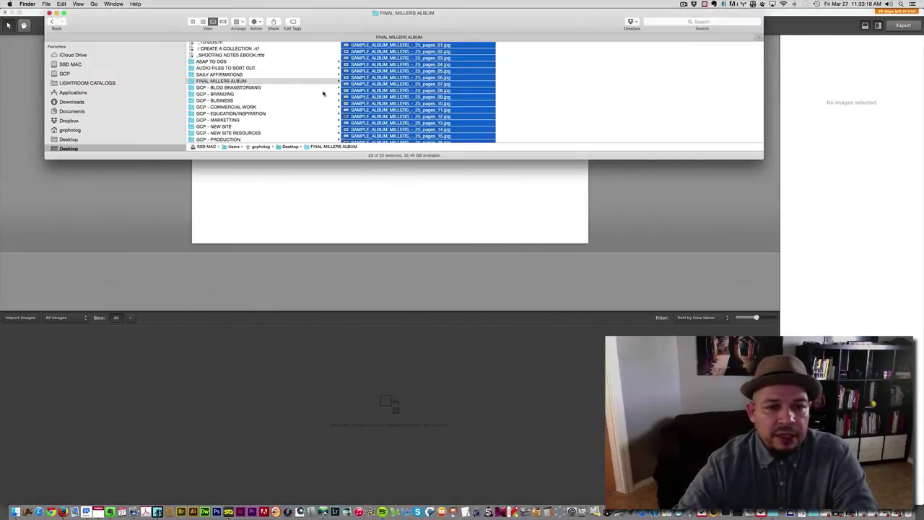
scroll(261, 67, down, 2)
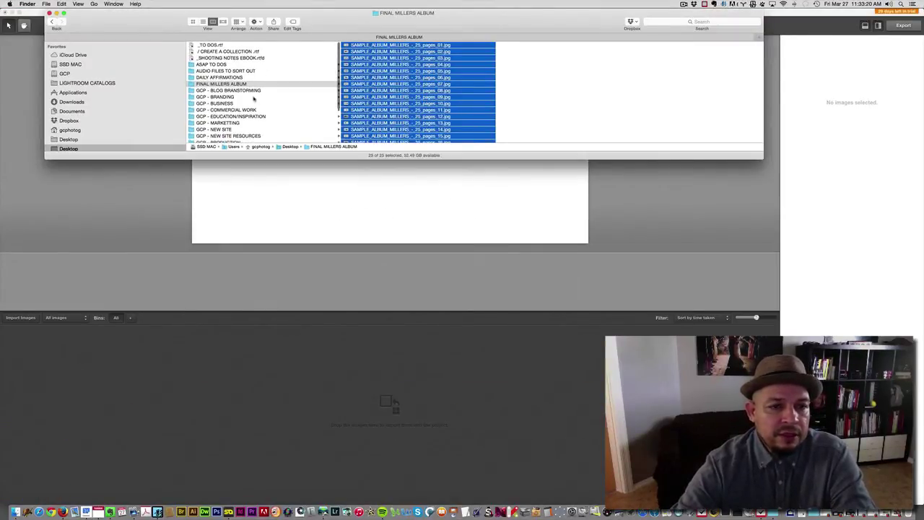
scroll(265, 79, down, 5)
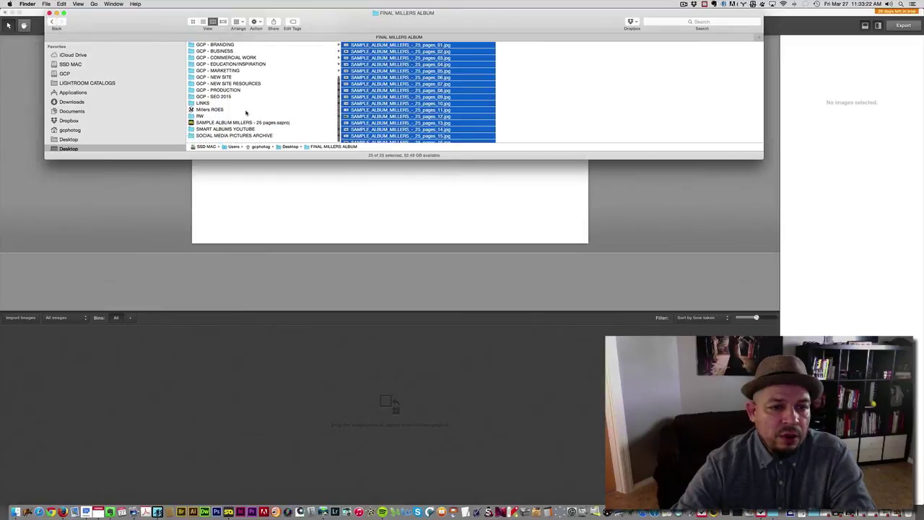
- Import all 232 files from the SMART ALBUMS YOUTUBE folder into the project
click(266, 127)
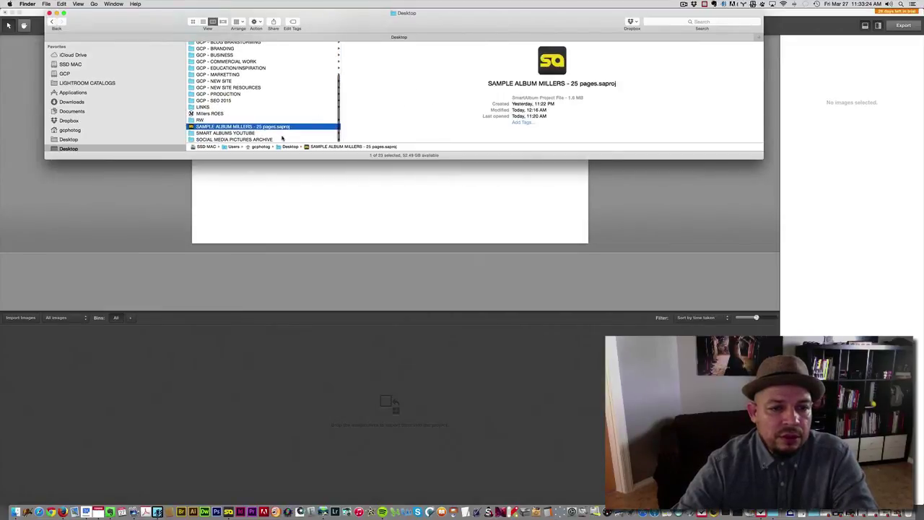
click(282, 132)
click(419, 45)
key(super+a)
drag(419, 87, 393, 377)
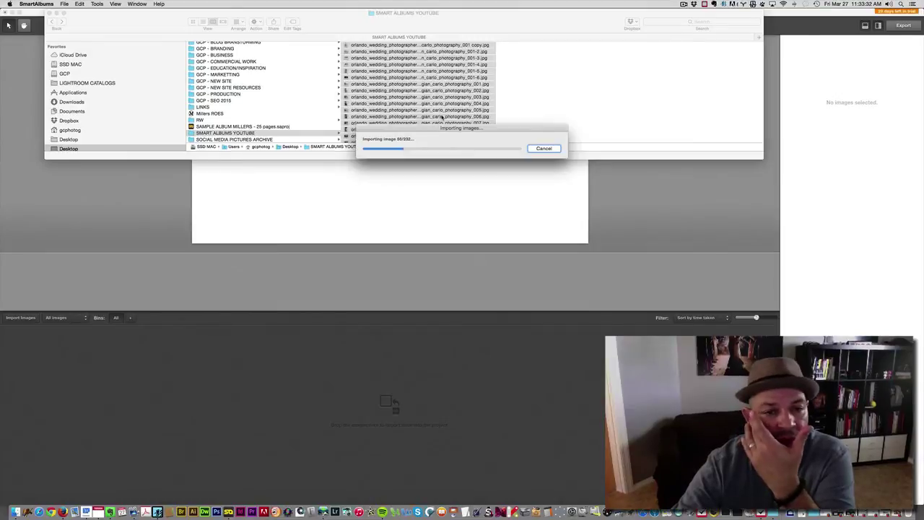
- Inspect photos near number 220 in the folder and drag the wedding photos into the project
click(457, 92)
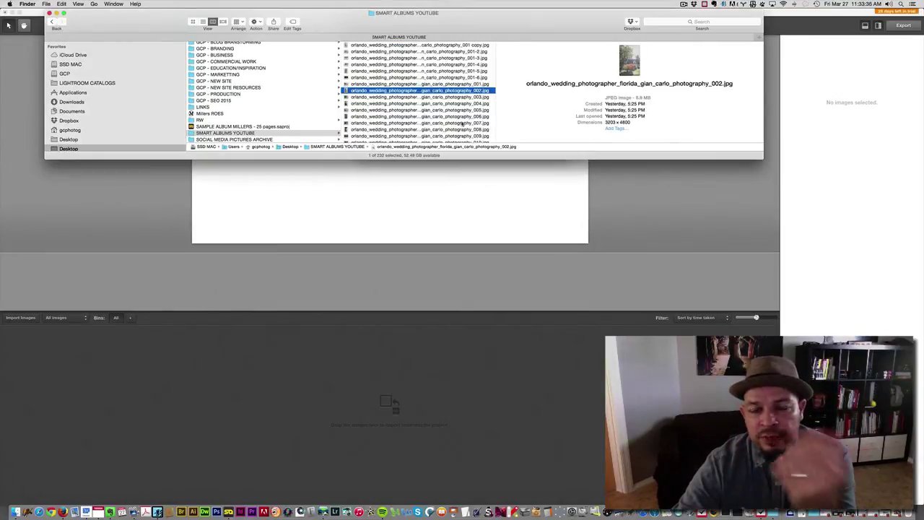
key(Up)
key(Up)
key(Up)
key(Up)
key(Down)
key(Down)
key(Down)
key(Down)
key(Down)
key(Down)
key(Down)
key(Down)
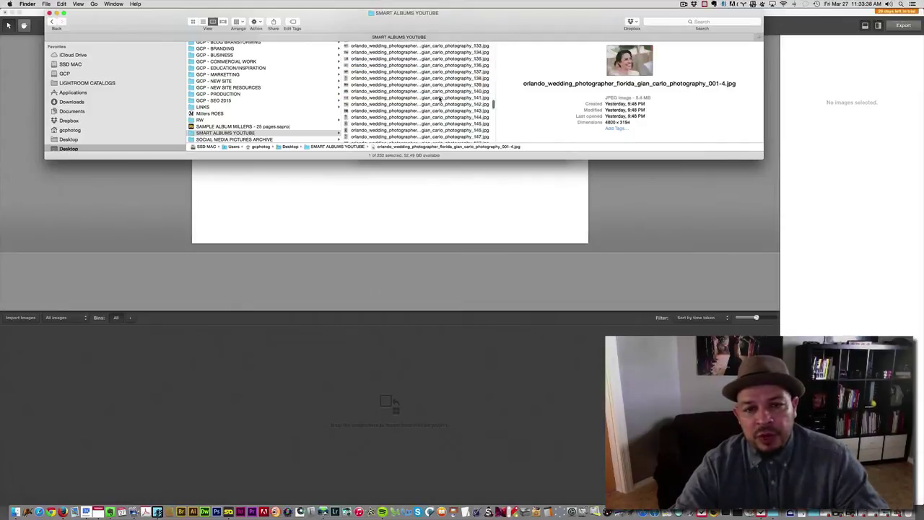
click(440, 101)
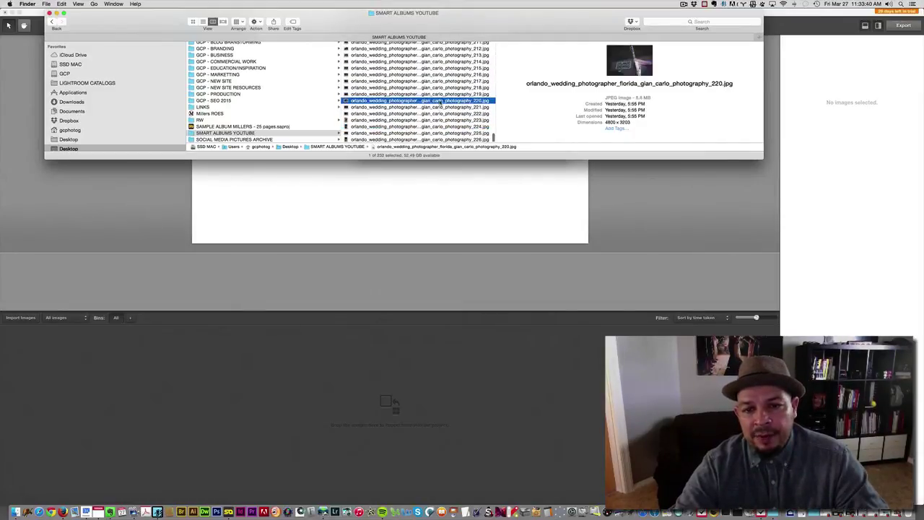
drag(448, 101, 258, 248)
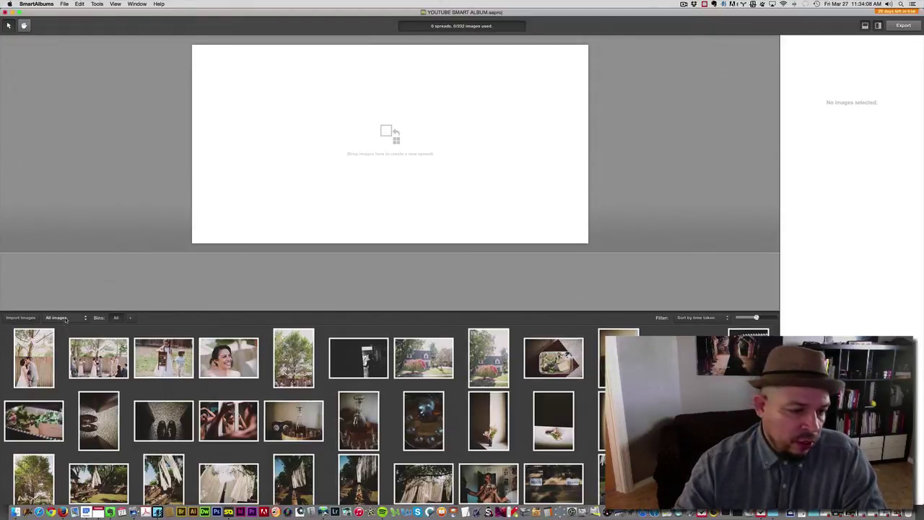
- Keep the image bin filter on All images and scroll through the 232 photos
click(60, 318)
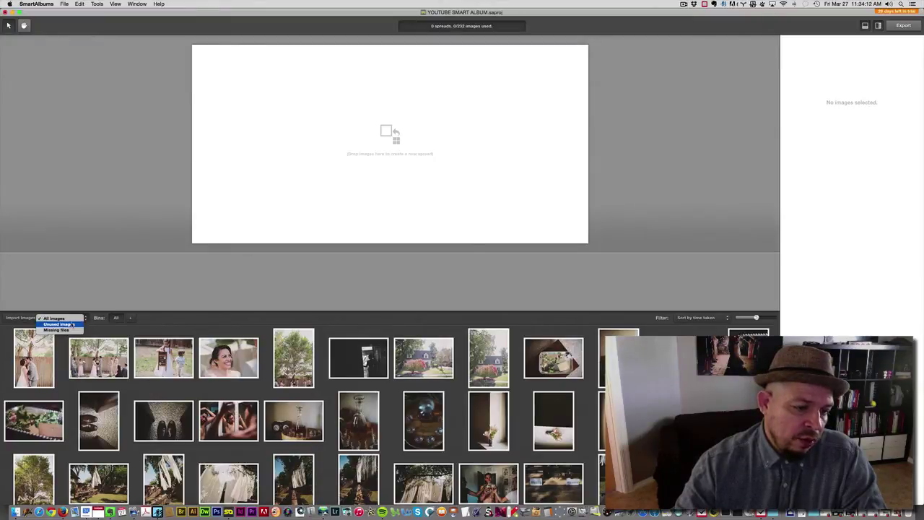
click(164, 319)
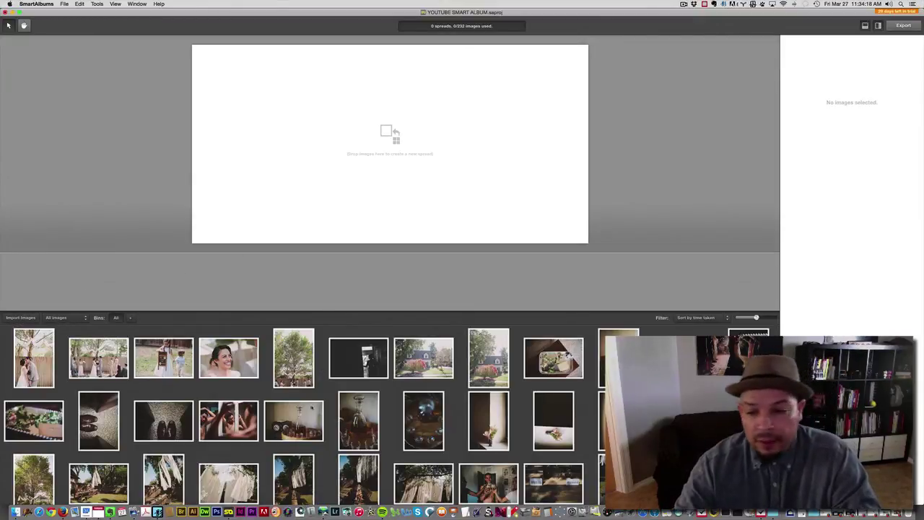
scroll(303, 415, down, 5)
scroll(214, 329, down, 5)
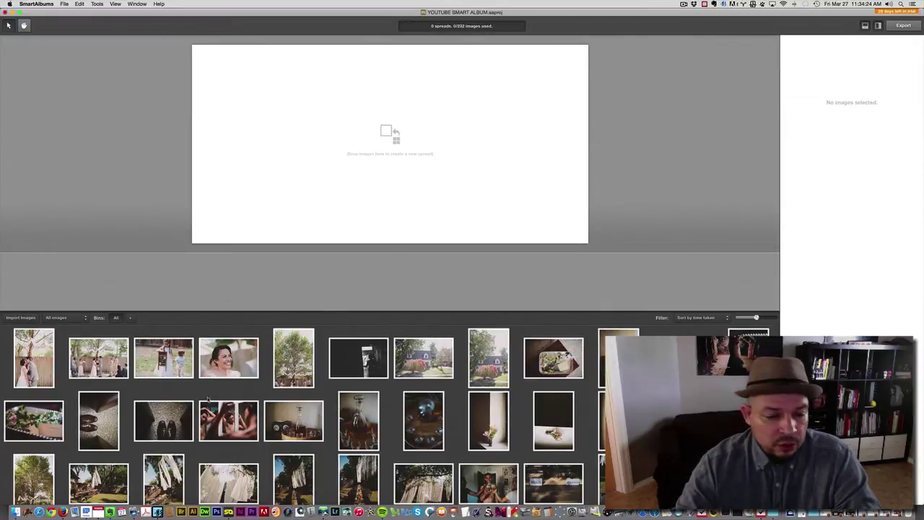
- Pick ten detail photos (leaf, bottle, glassware, house, flowers) and drop them on a new spread
click(158, 428)
super+click(34, 420)
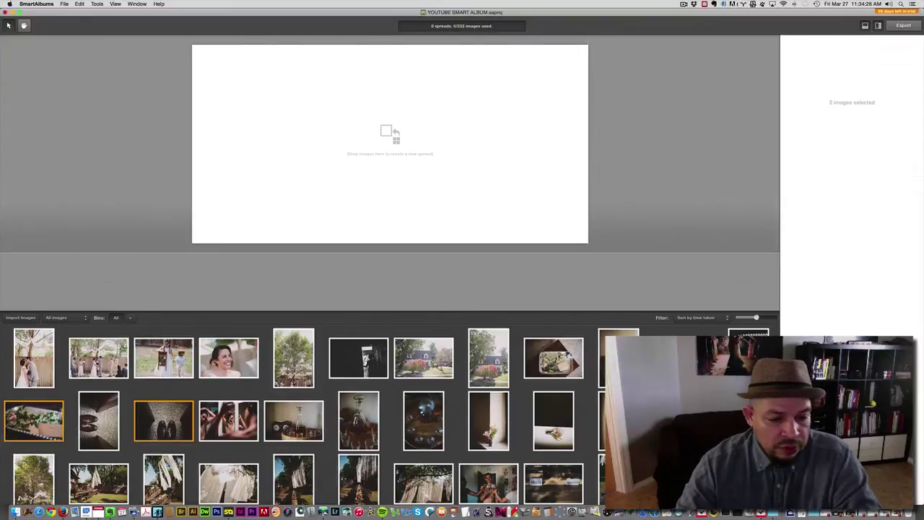
super+click(362, 426)
super+click(430, 425)
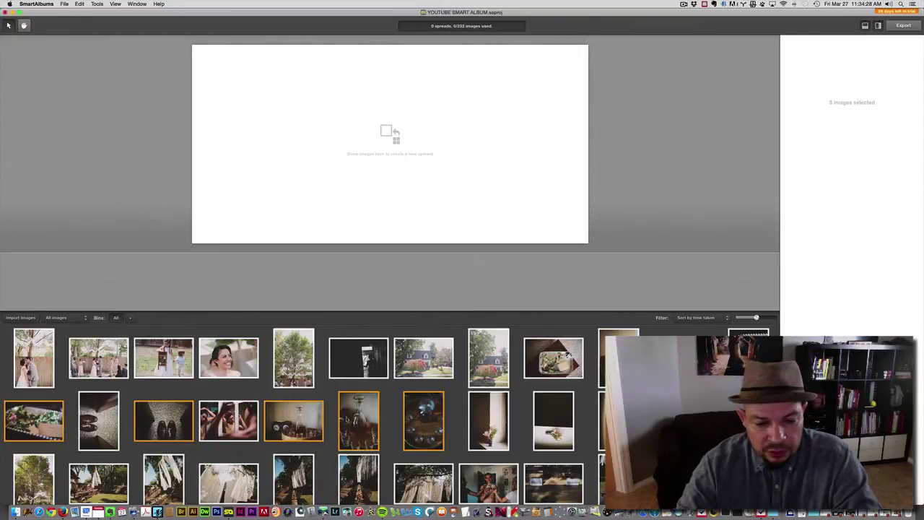
super+click(488, 357)
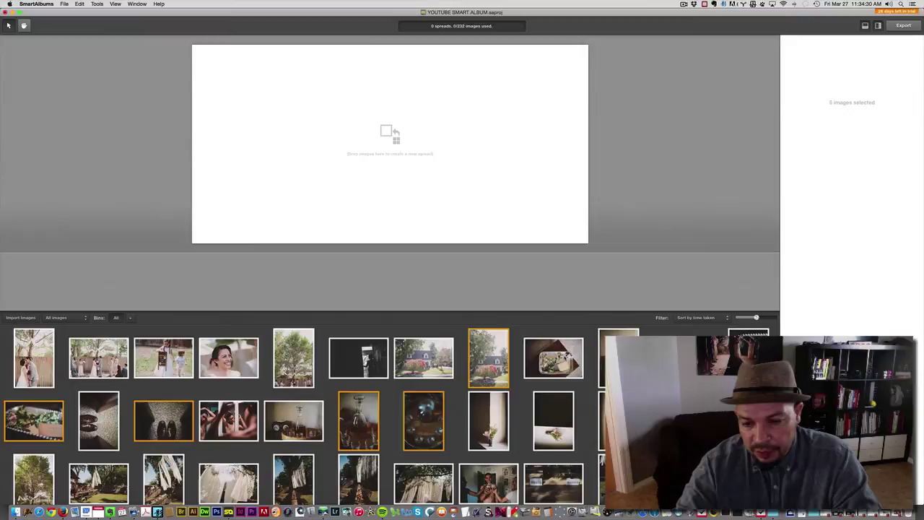
super+click(553, 421)
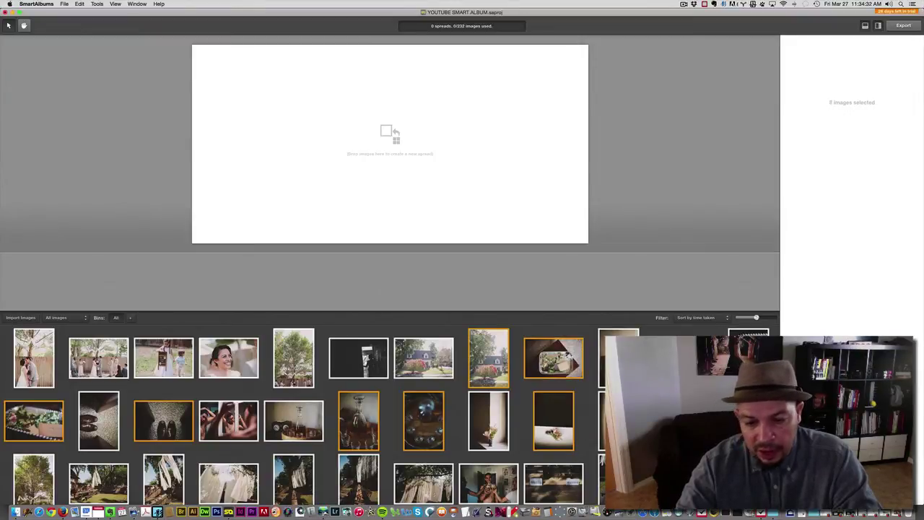
super+click(488, 420)
super+click(602, 420)
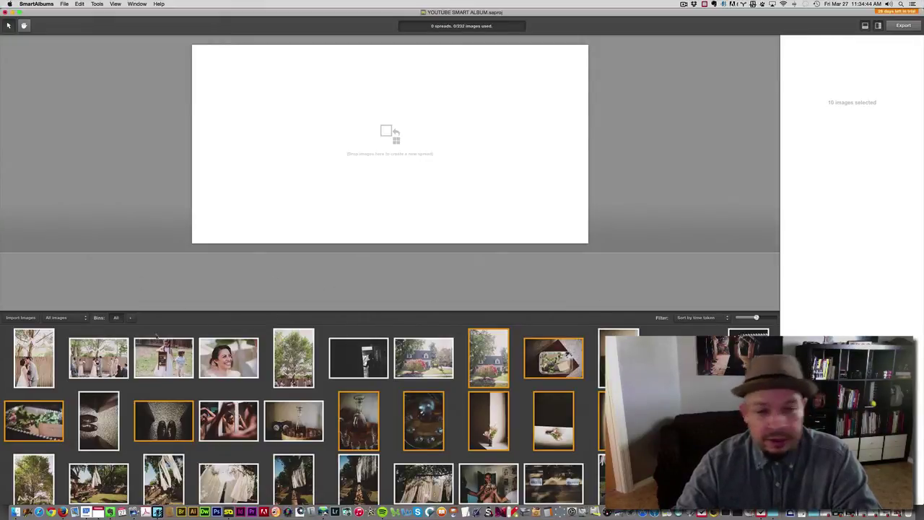
drag(163, 420, 326, 122)
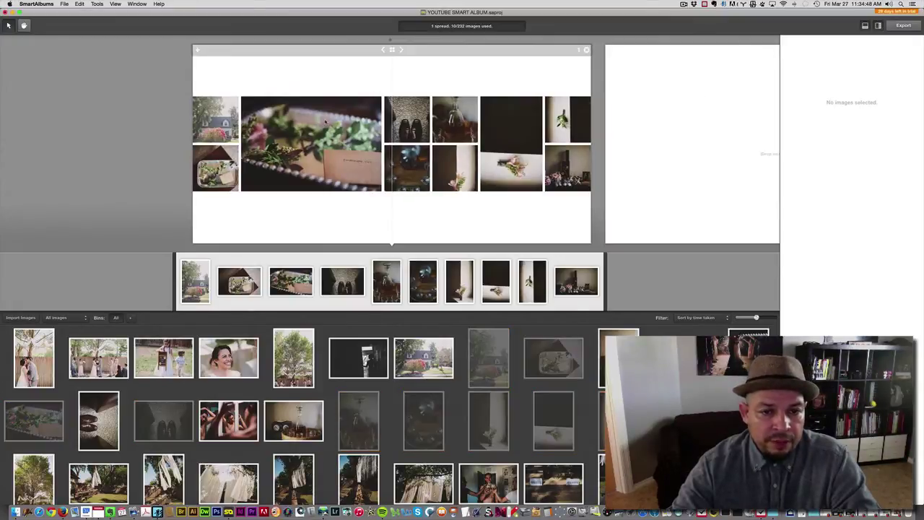
- Cycle layouts to one large photo over three small ones left and a six-photo grid right
click(401, 50)
click(401, 51)
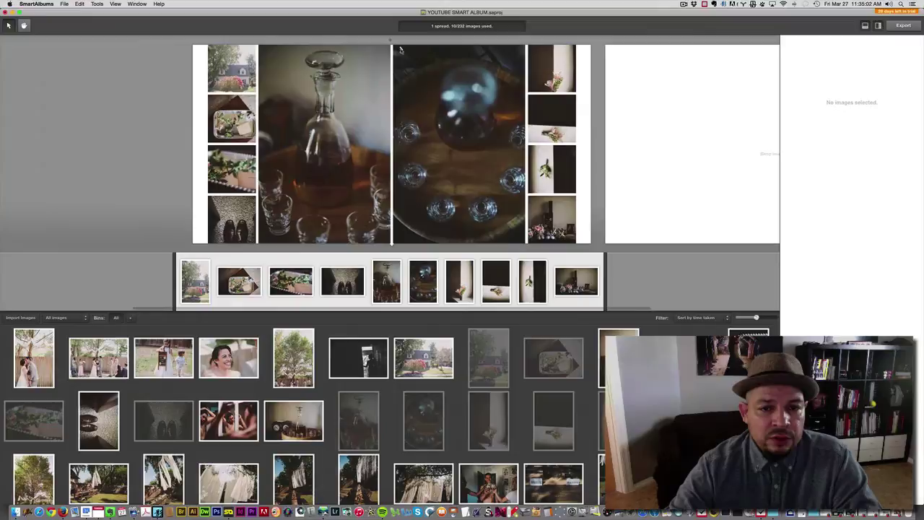
click(401, 50)
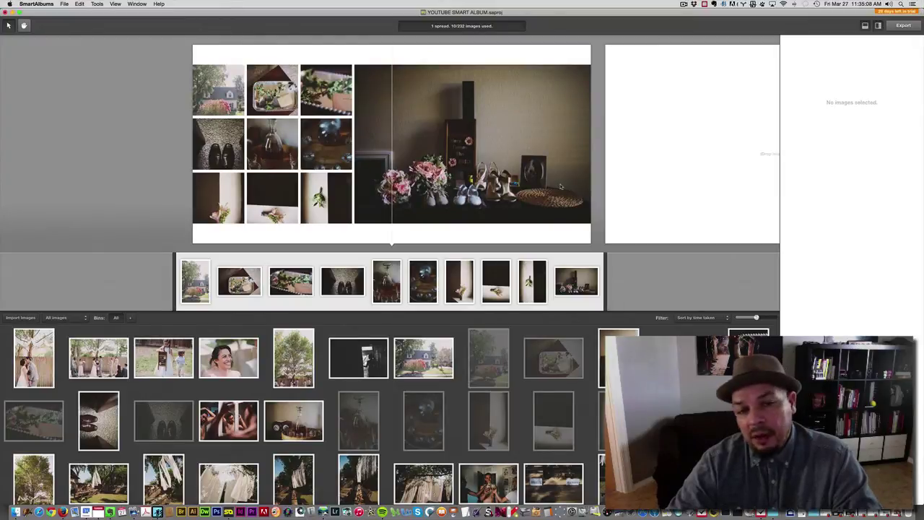
key(Down)
key(Down)
key(Down)
key(Down)
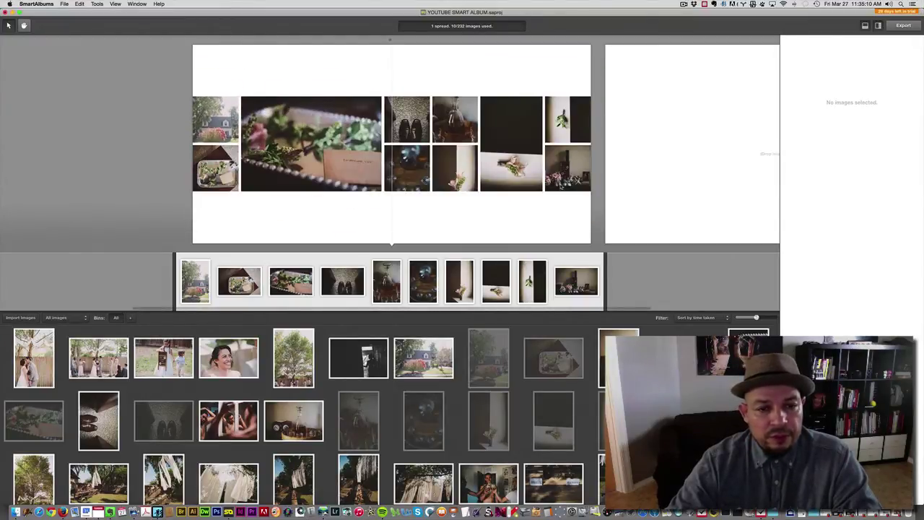
key(Down)
key(Down)
key(Down)
key(Down)
key(Down)
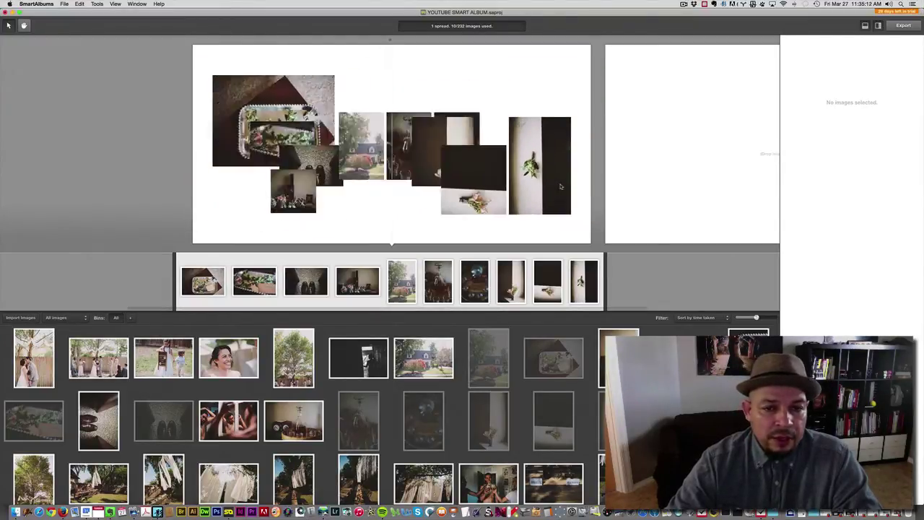
key(Down)
key(Down)
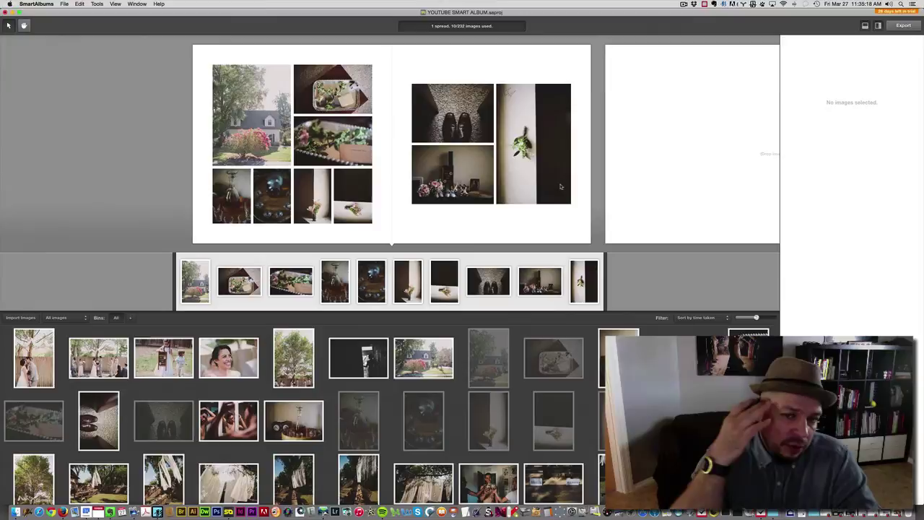
key(Down)
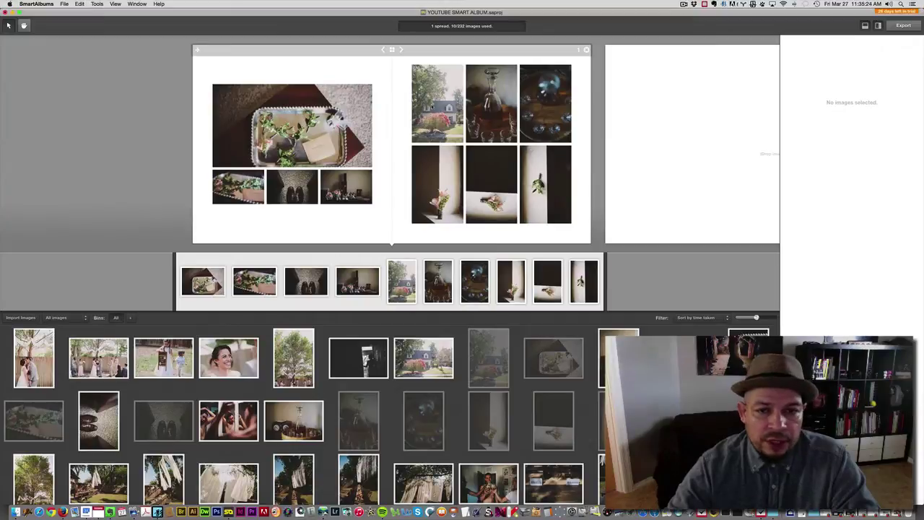
- Swap the house photo into the large left-page slot, moving the plate photo to the grid
click(431, 106)
drag(439, 106, 288, 120)
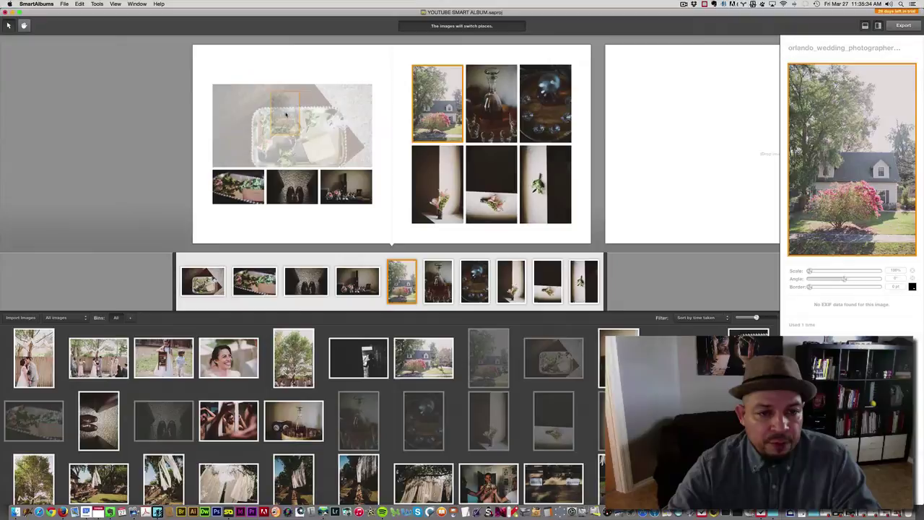
drag(286, 115, 287, 120)
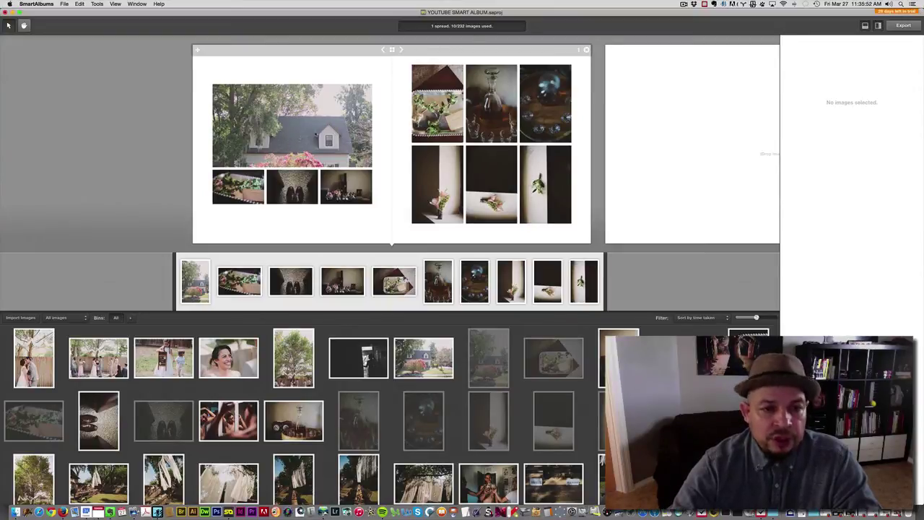
- Reframe the large house photo to reveal more of the pink flowering bush
click(309, 127)
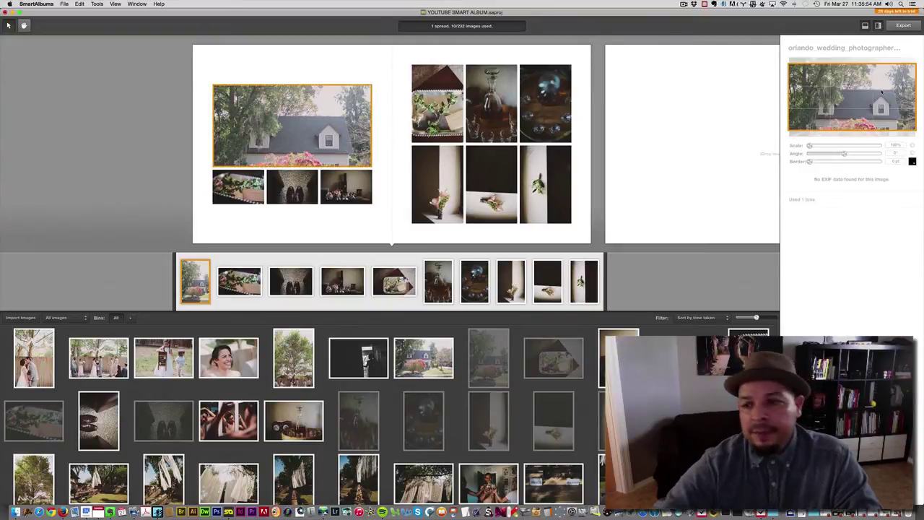
mouse_move(863, 103)
mouse_down()
mouse_move(870, 72)
mouse_move(861, 107)
mouse_up()
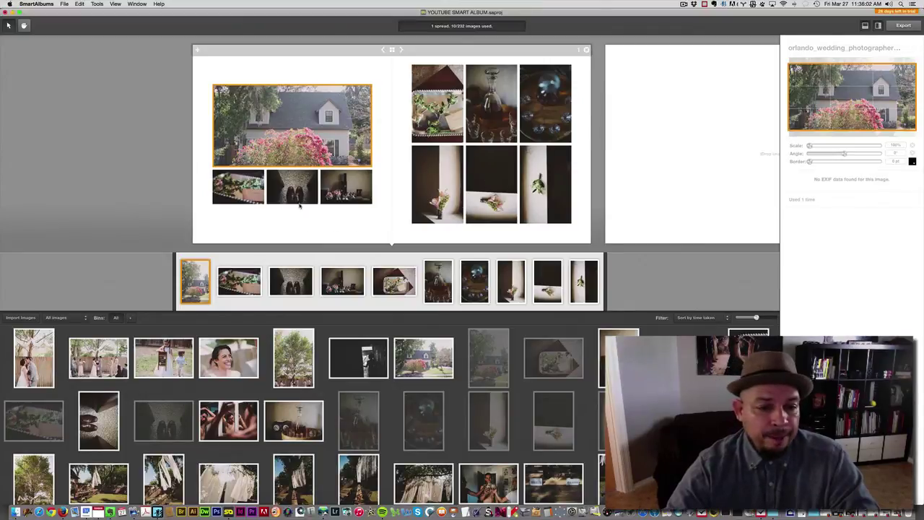
click(238, 186)
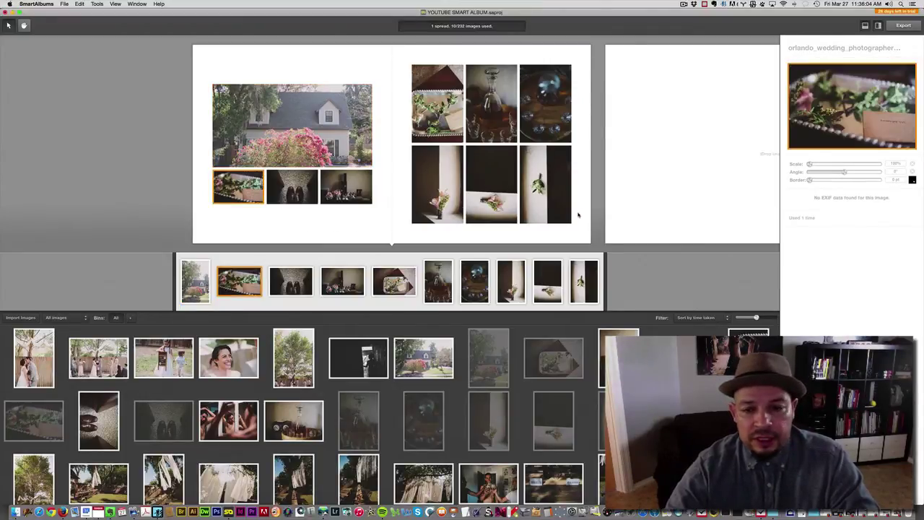
- Scroll the library and add a second spread of five groom-prep photos
scroll(356, 371, down, 1)
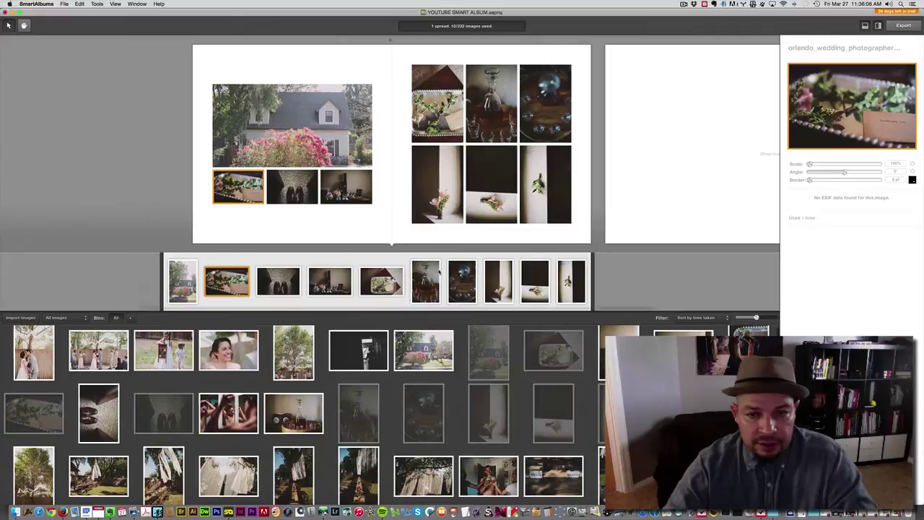
scroll(383, 377, down, 6)
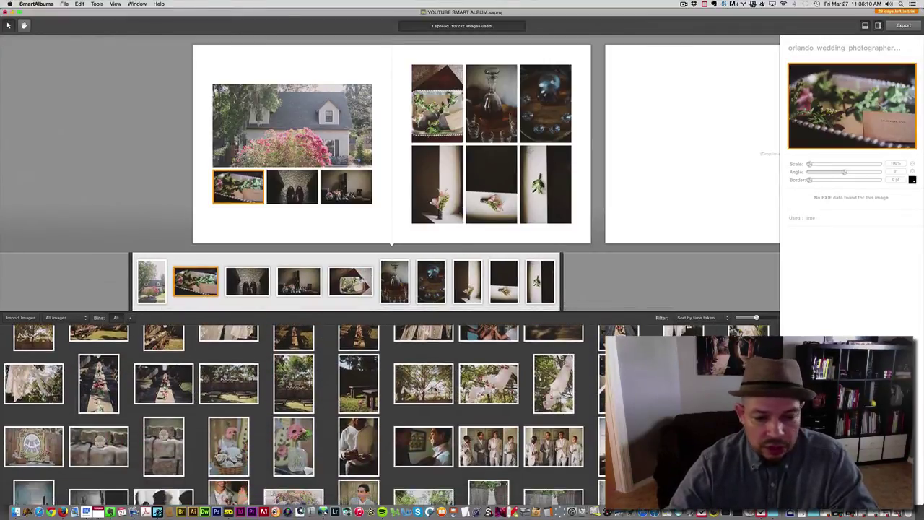
scroll(402, 368, down, 3)
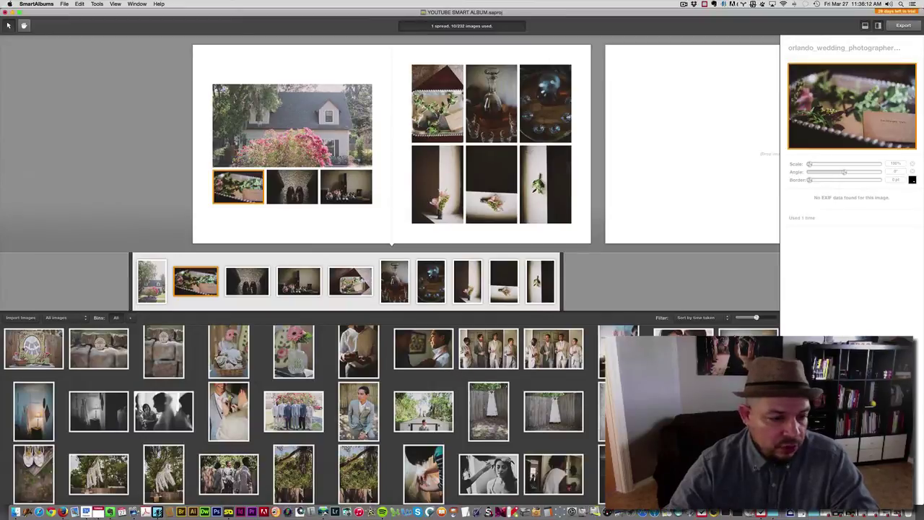
click(228, 352)
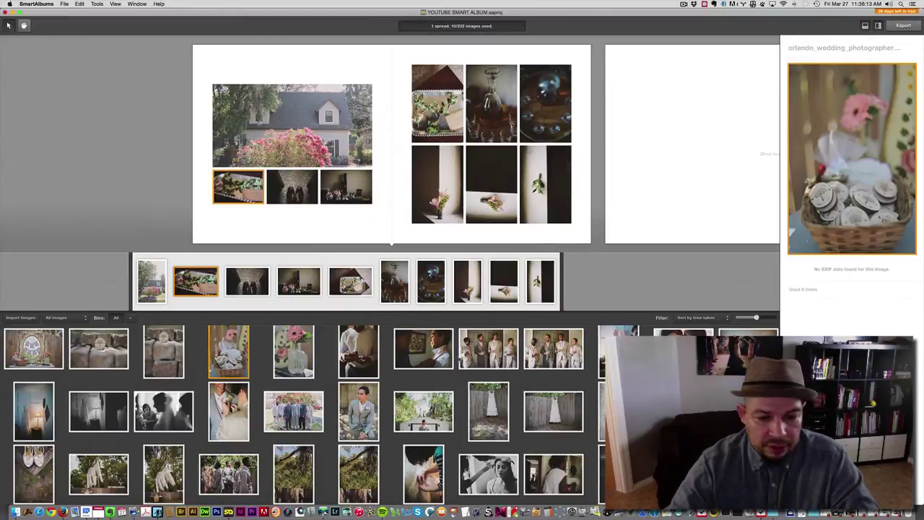
shift+click(515, 348)
drag(488, 348, 602, 283)
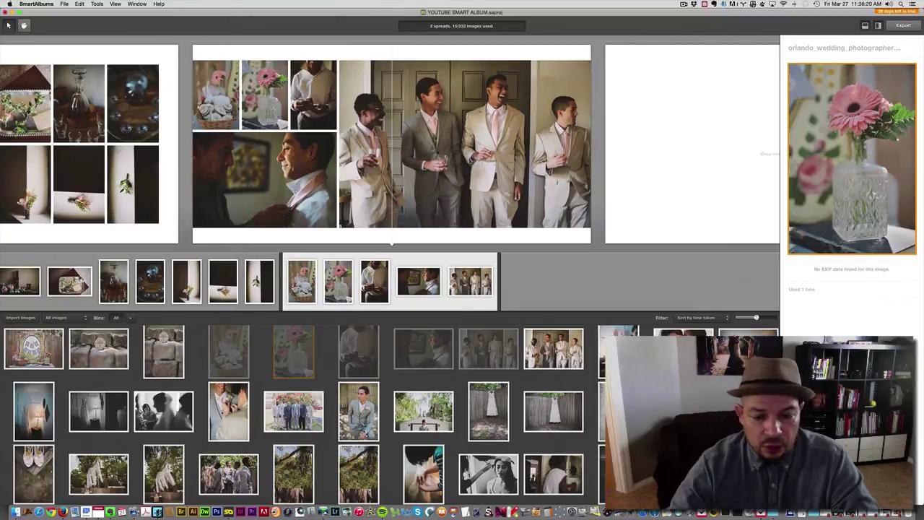
- Add a third spread of garden and dress photos and a fourth spread of five photos
click(423, 411)
shift+click(553, 410)
drag(553, 411, 634, 287)
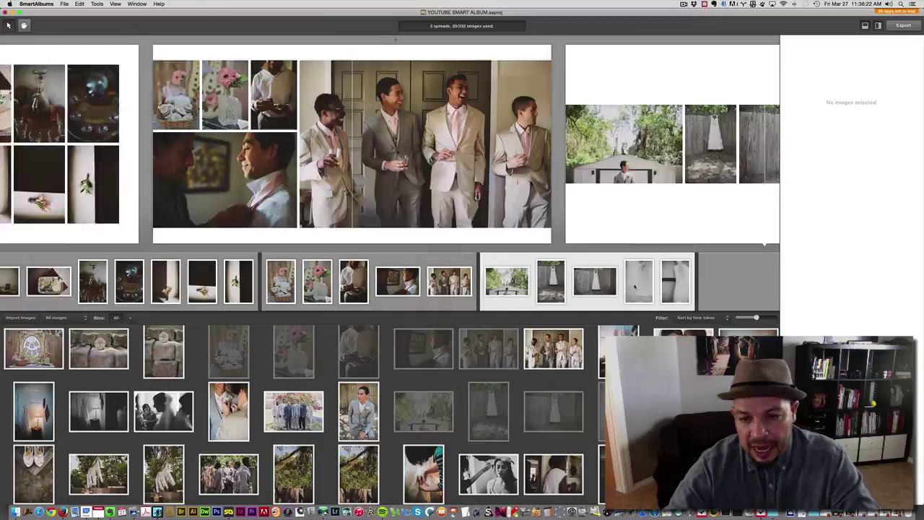
click(359, 470)
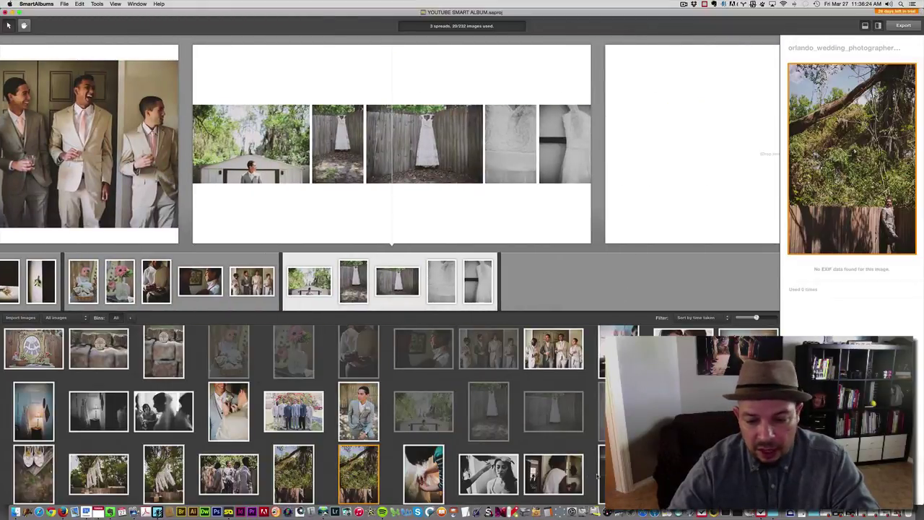
shift+click(553, 472)
drag(553, 473, 585, 285)
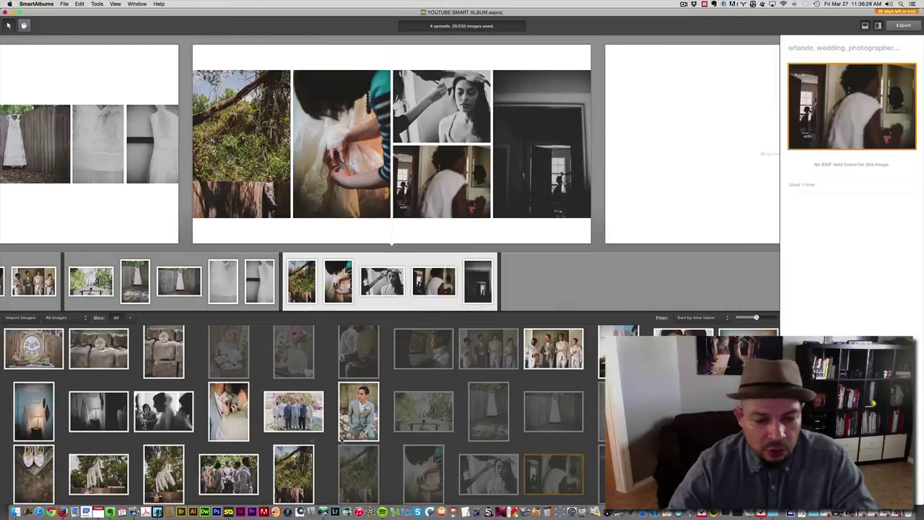
- Scroll the spread view across to the groomsmen and hanging-dress spreads
scroll(379, 144, right, 2)
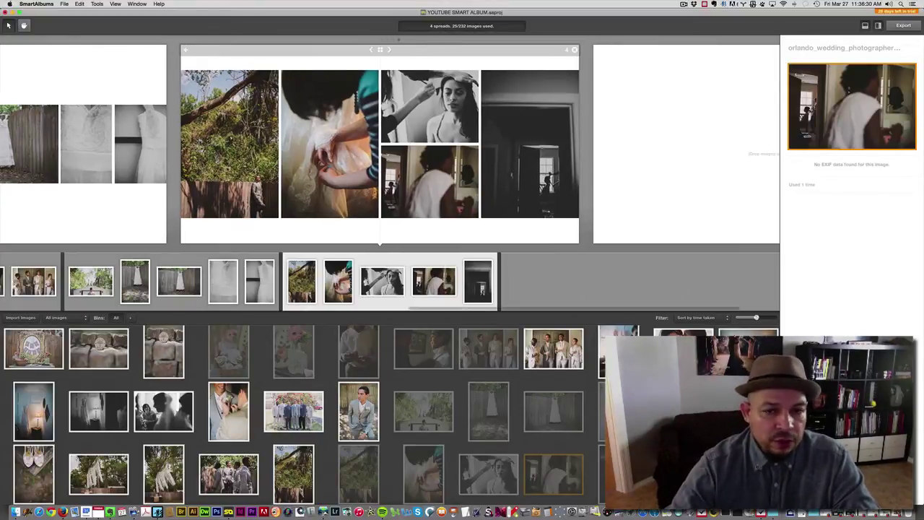
scroll(268, 189, left, 5)
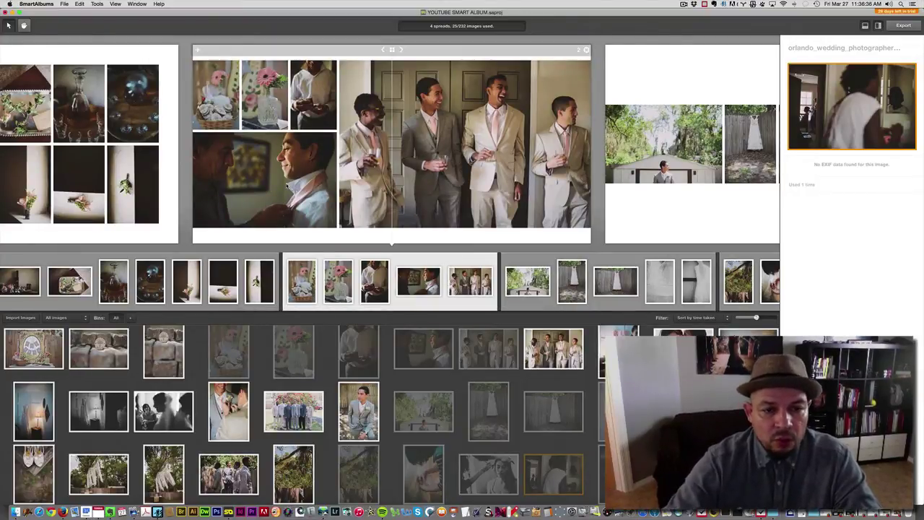
scroll(286, 187, down, 2)
scroll(287, 186, right, 5)
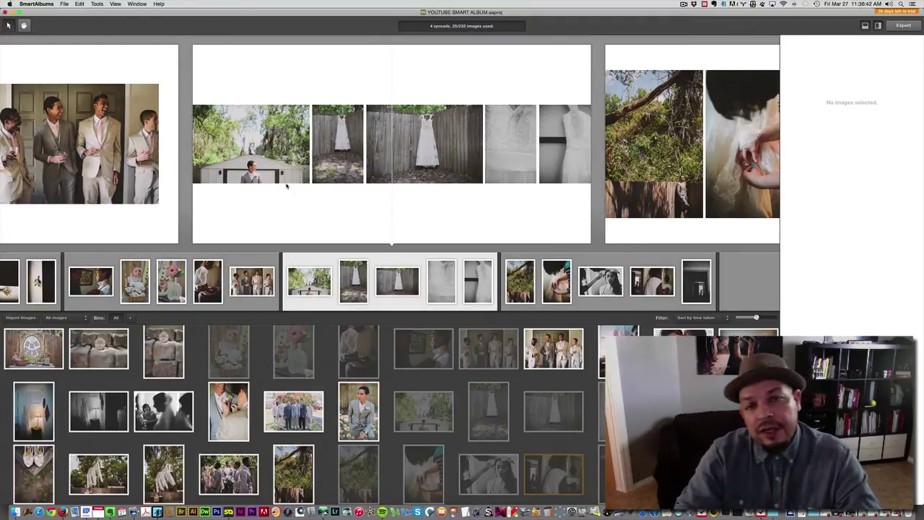
scroll(287, 186, right, 5)
scroll(286, 186, right, 10)
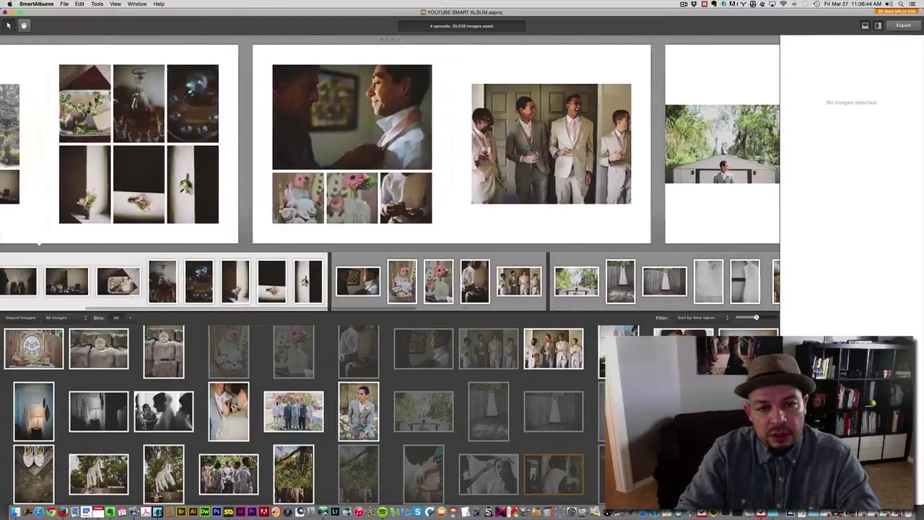
scroll(287, 185, right, 5)
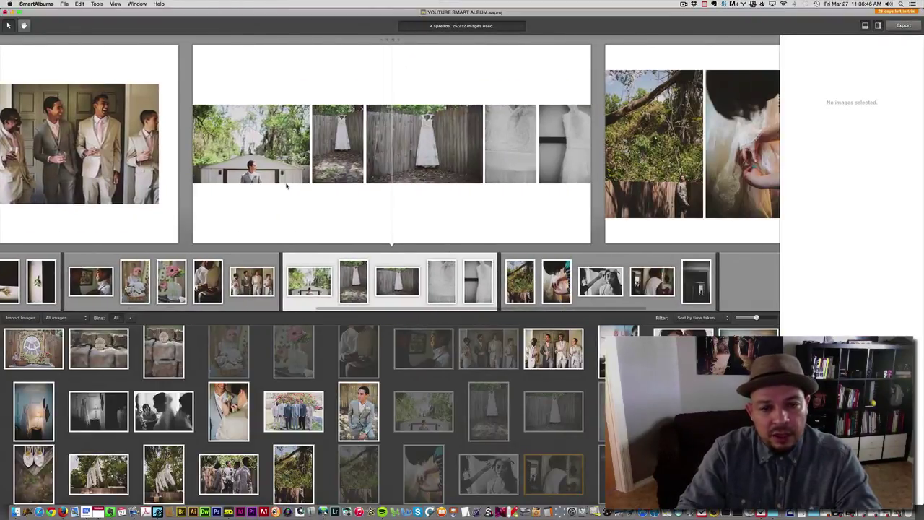
scroll(287, 185, down, 4)
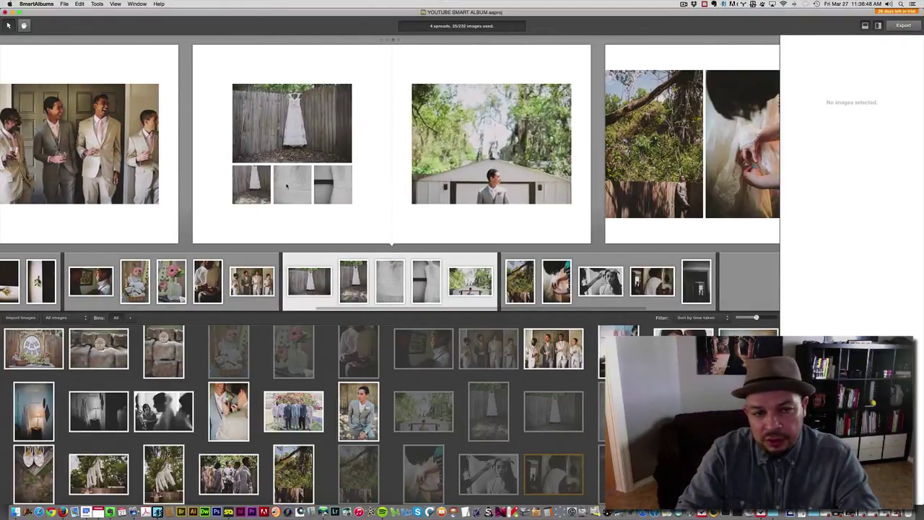
scroll(287, 186, down, 1)
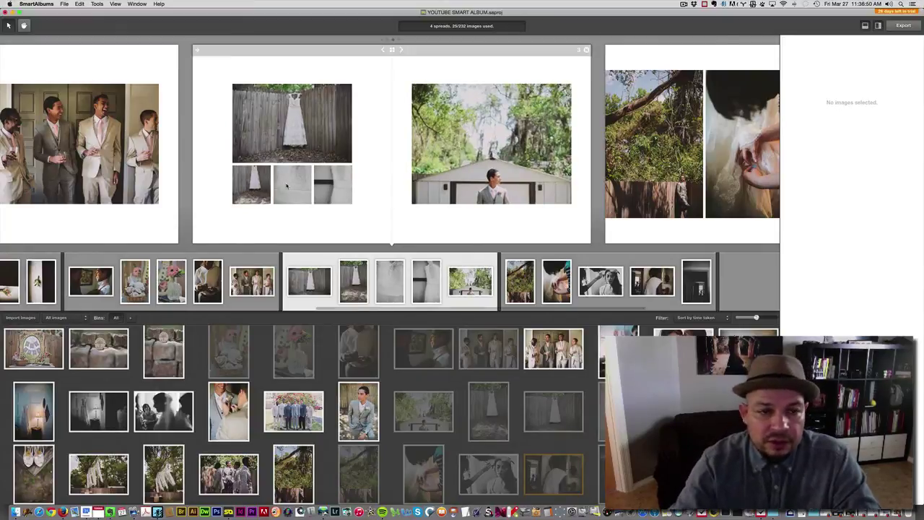
scroll(286, 185, left, 3)
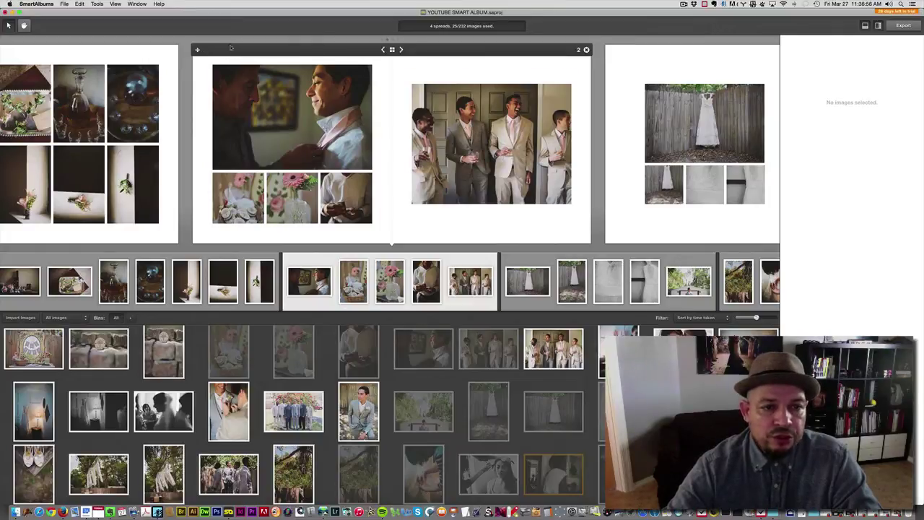
- Move the groomsmen spread ahead of the house and details spread
drag(225, 49, 165, 57)
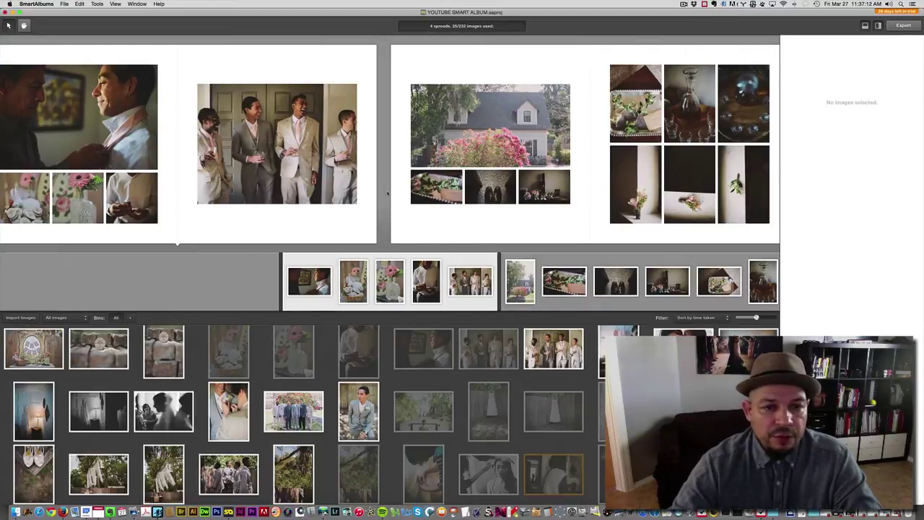
- Undo the spread reorder and earlier changes back to an empty album
key(Right)
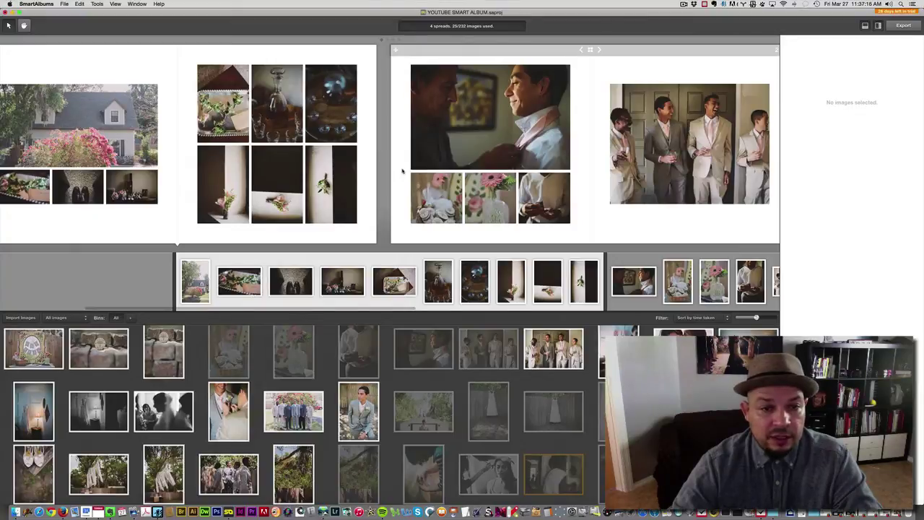
key(super+z)
key(super+z)
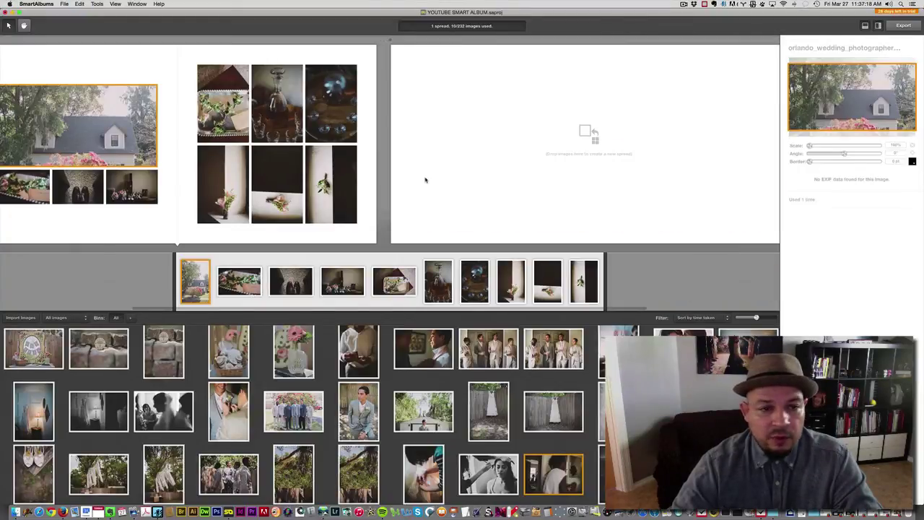
key(super+z)
key(super+z)
key(super+z)
key(super+z)
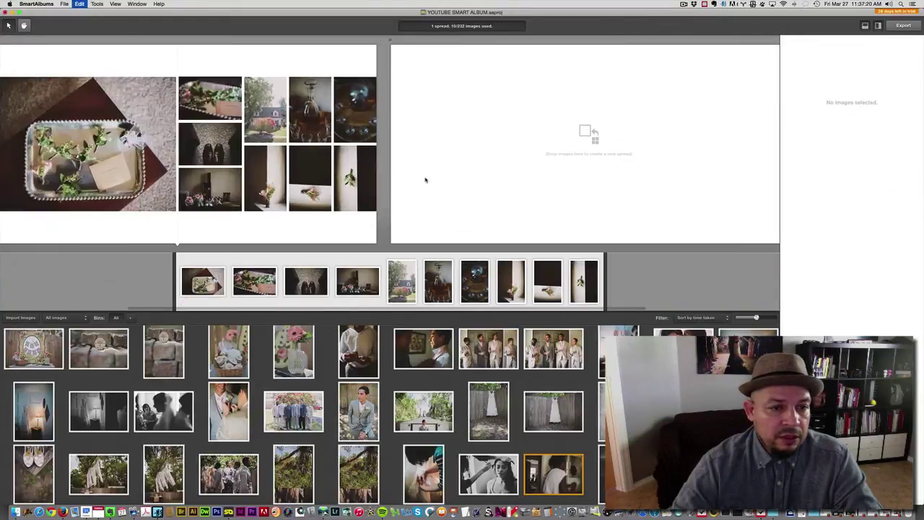
key(super+z)
key(super+z)
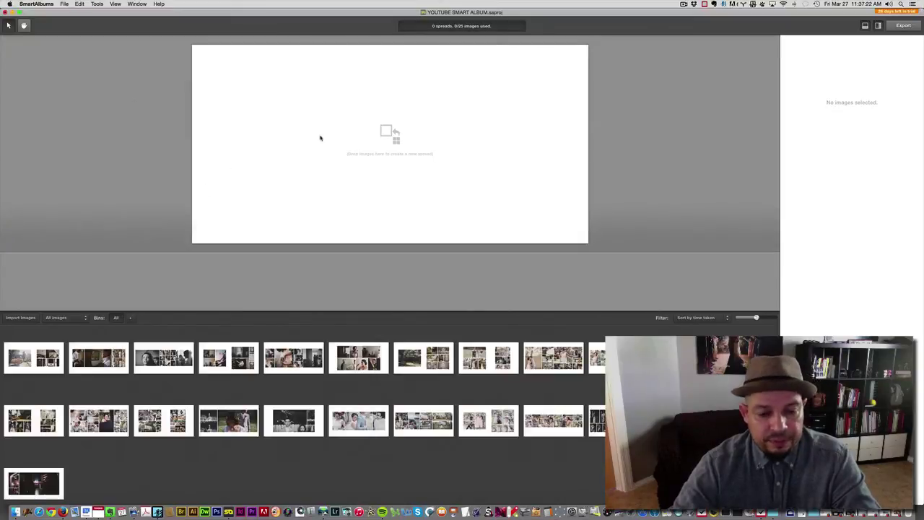
- Redo the first spread and the remaining spreads to restore all four
key(super+shift+z)
key(super+shift+z)
key(super+shift+z)
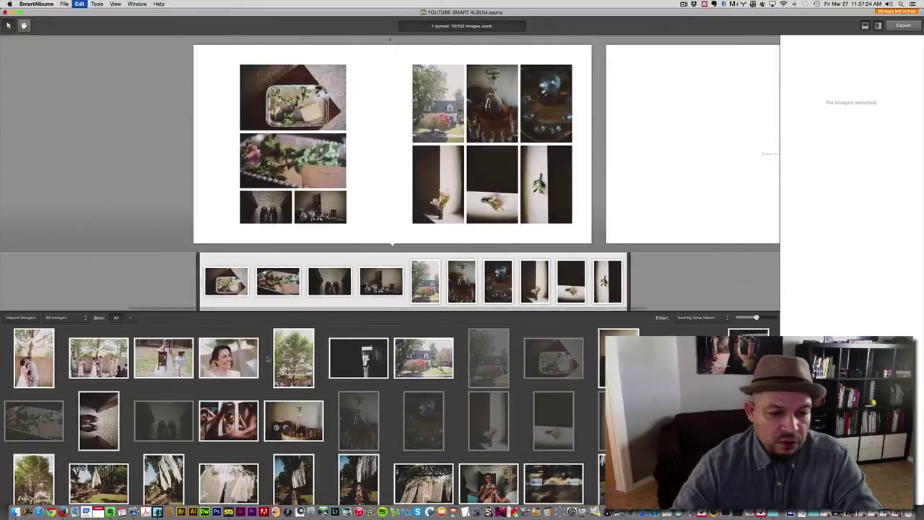
key(super+shift+z)
key(super+z)
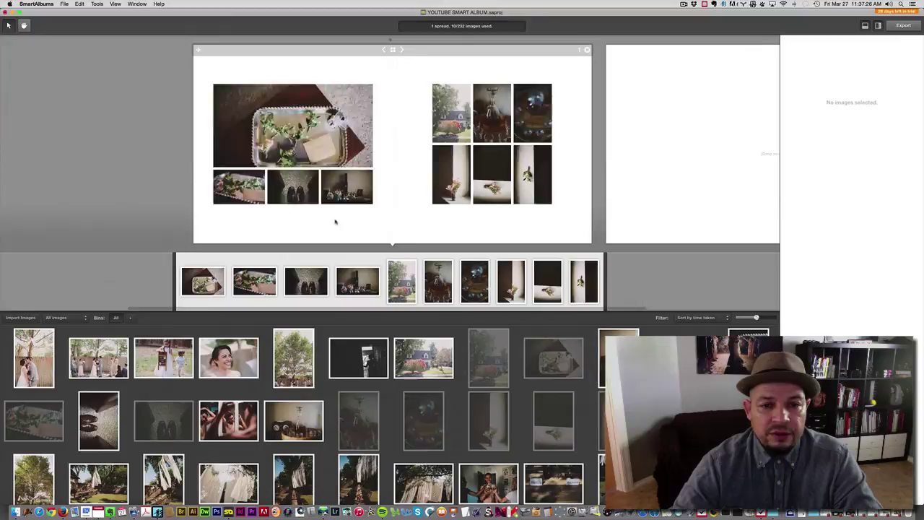
key(super+shift+z)
key(super+shift+z)
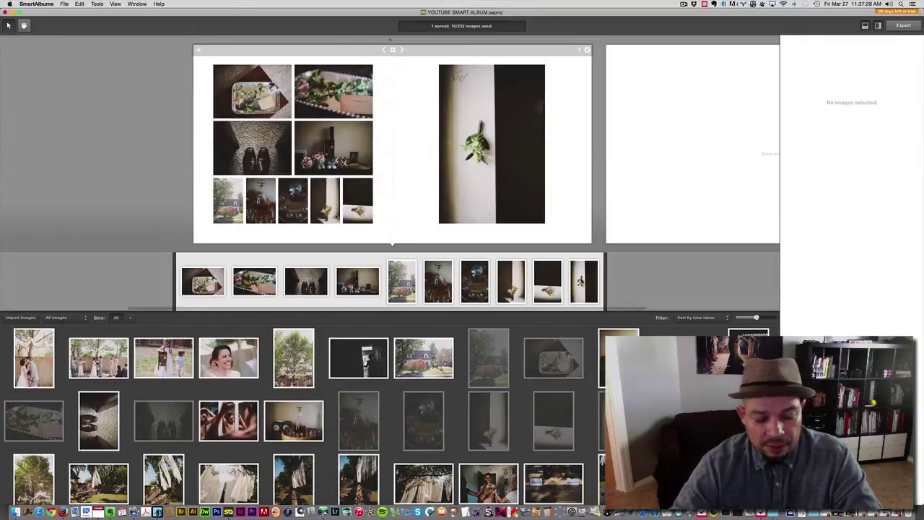
key(super+z)
key(super+shift+z)
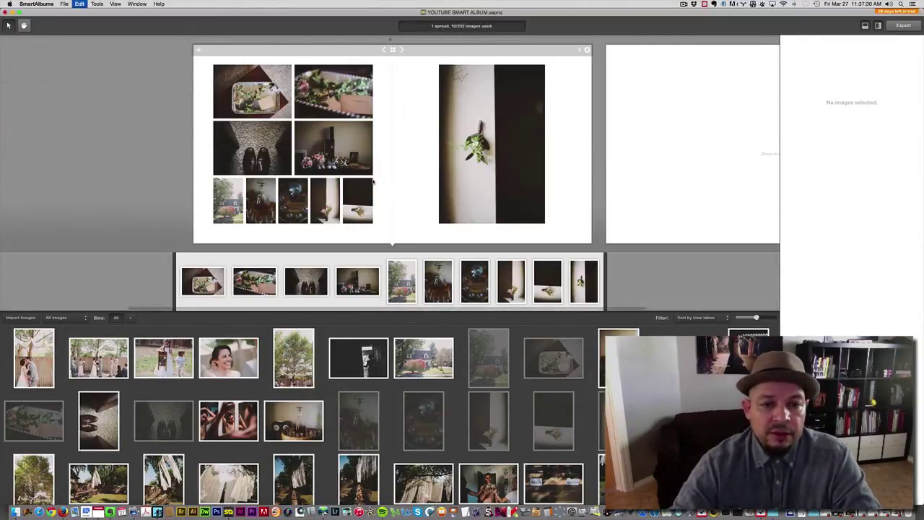
key(super+shift+z)
key(super+shift+z)
key(super+shift+z)
key(super+shift+z)
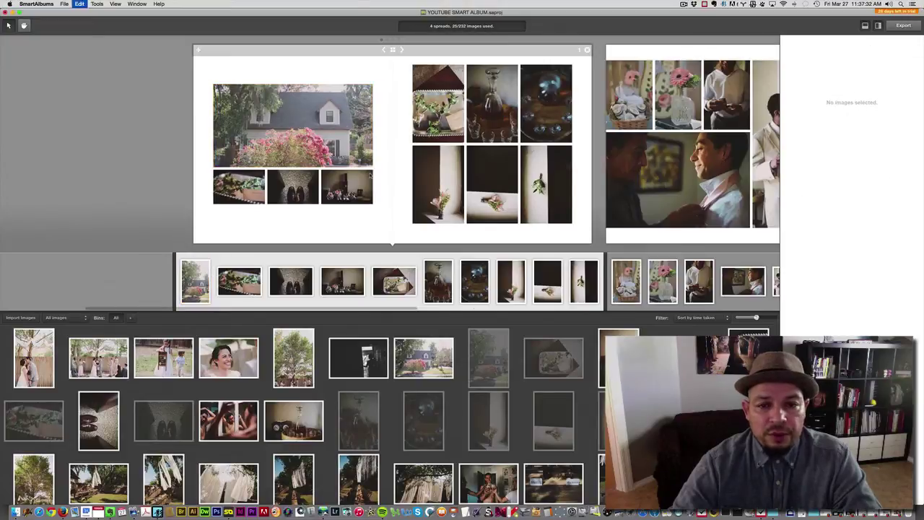
key(super+shift+z)
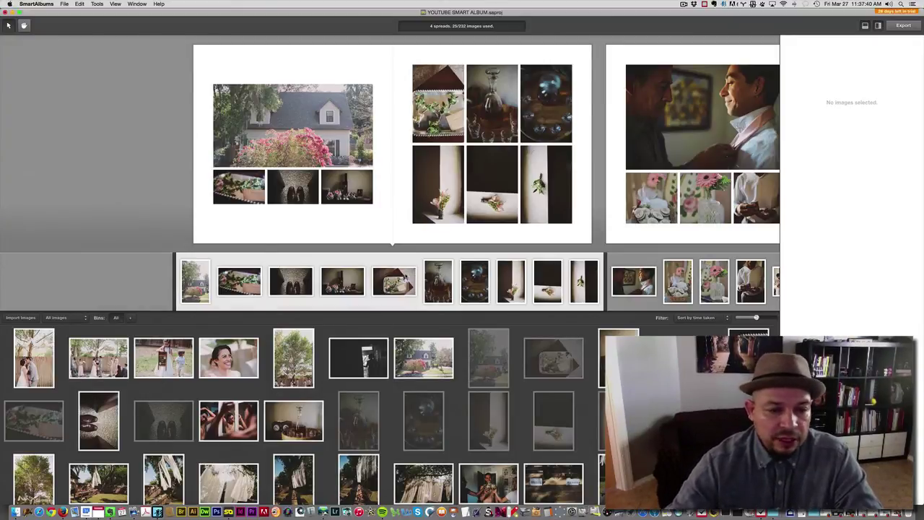
- Select Spread 1's background to show its colour and gap properties
click(356, 54)
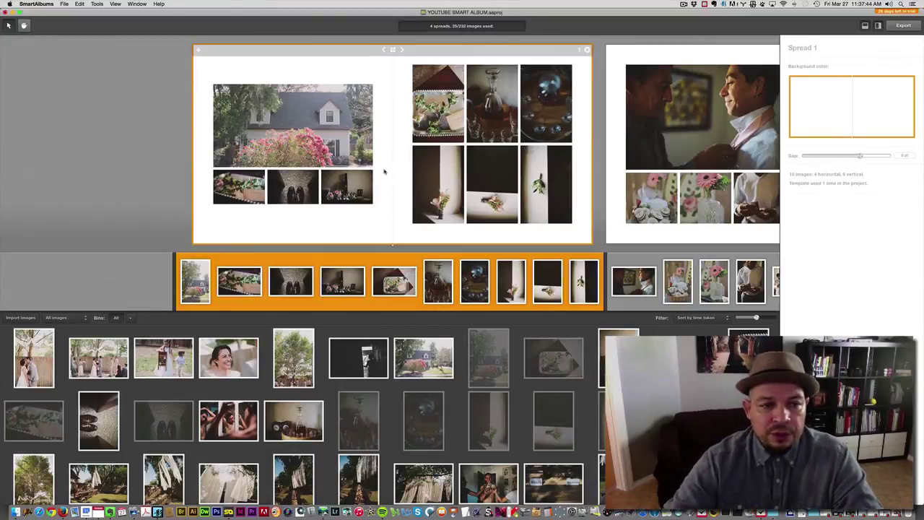
click(603, 164)
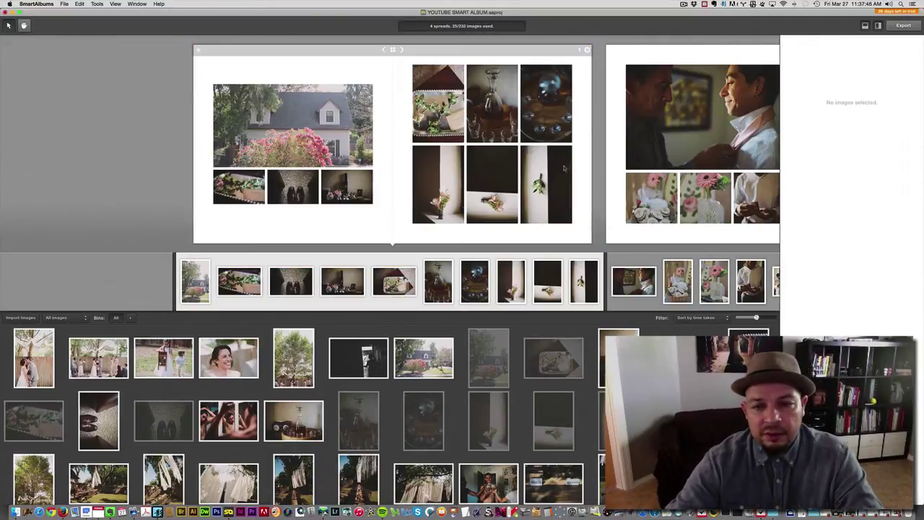
click(565, 169)
click(586, 170)
- Scroll the spreads to the last one and the image library to its final reception rows
scroll(551, 168, right, 10)
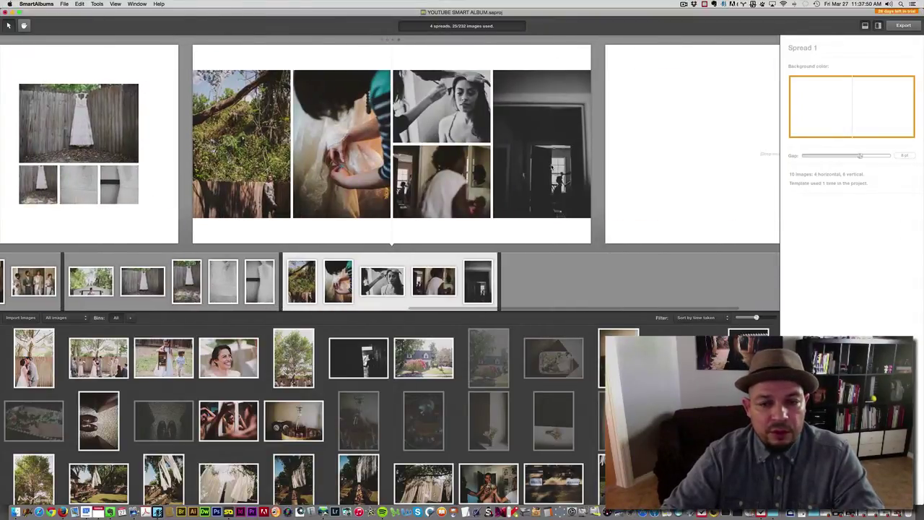
scroll(605, 305, right, 2)
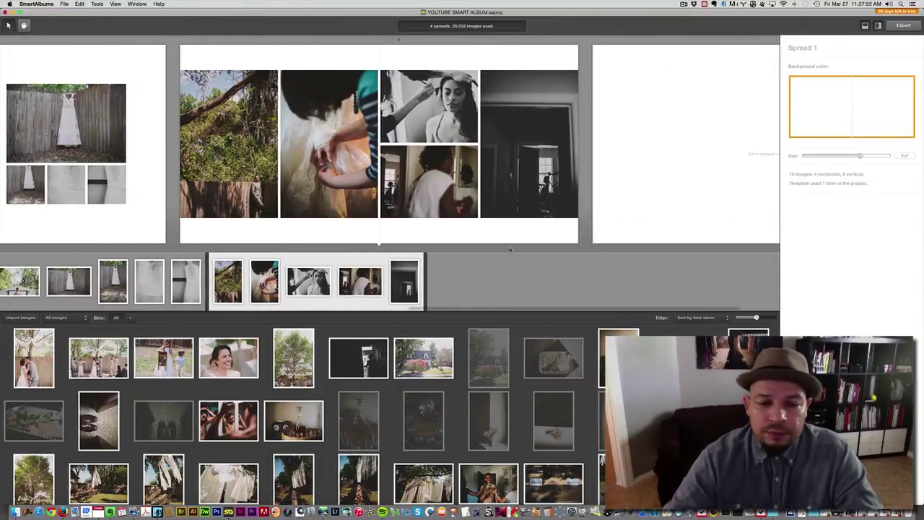
scroll(304, 411, down, 5)
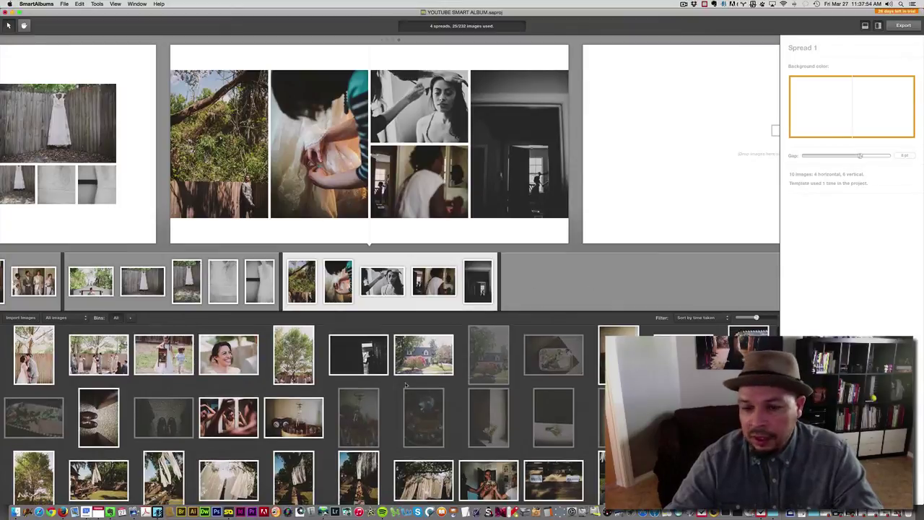
scroll(303, 412, down, 2)
scroll(390, 144, left, 2)
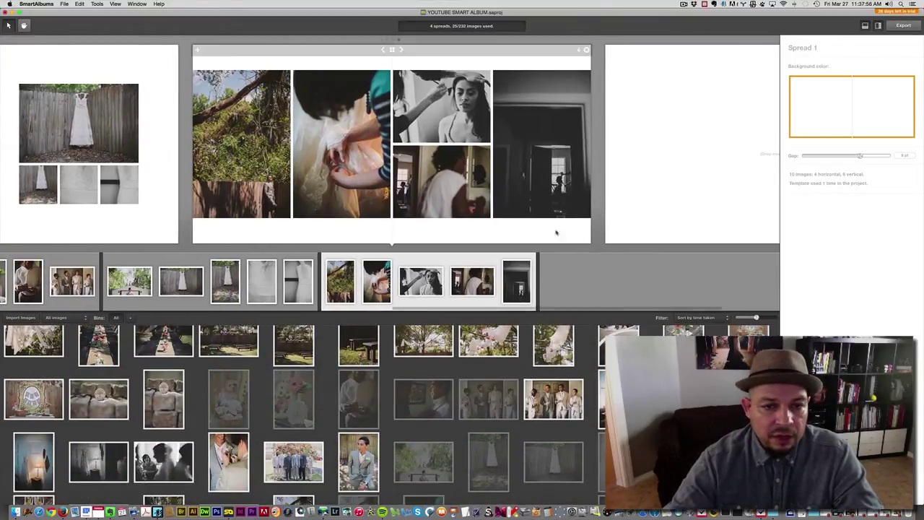
scroll(303, 411, down, 10)
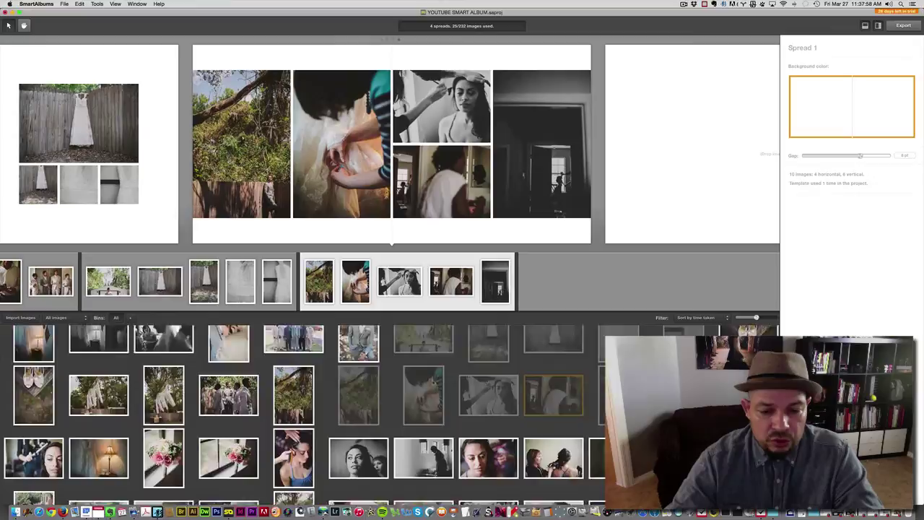
scroll(303, 412, down, 5)
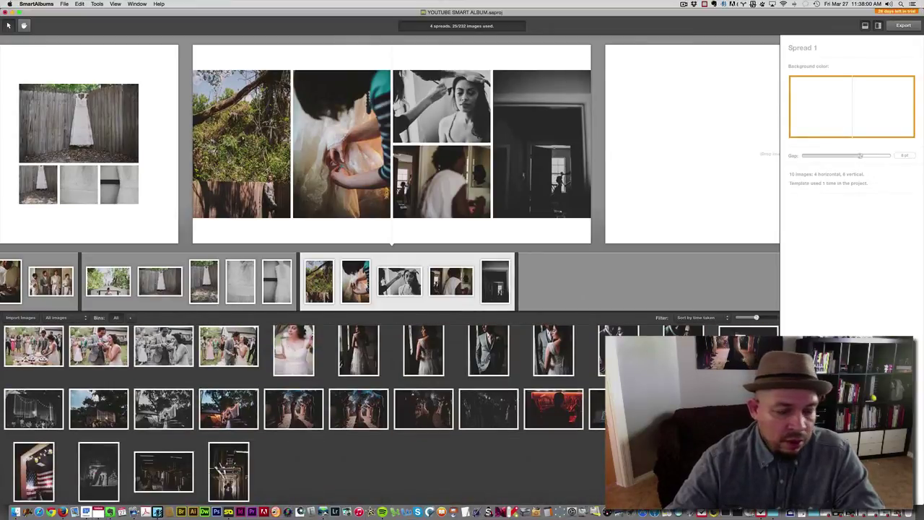
- Add six reception photos as a new spread, then add the bride and couple photos
click(293, 409)
shift+click(621, 409)
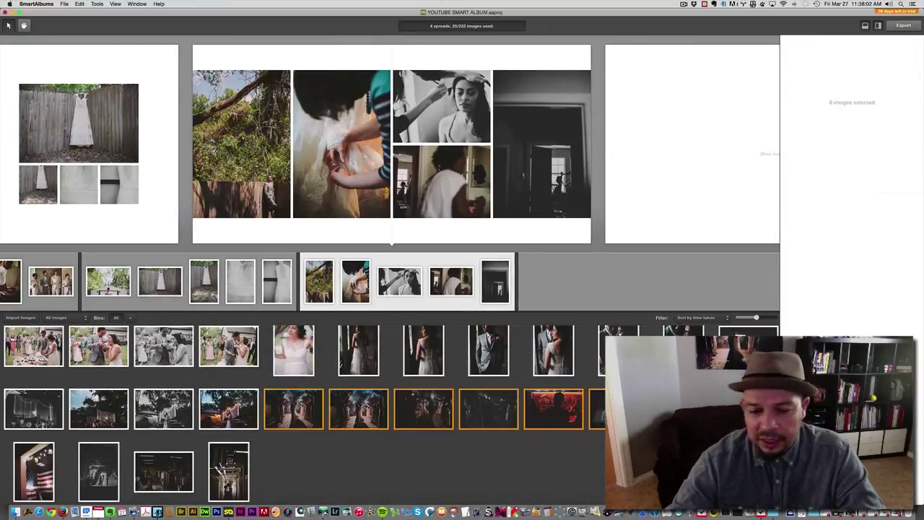
drag(621, 409, 655, 159)
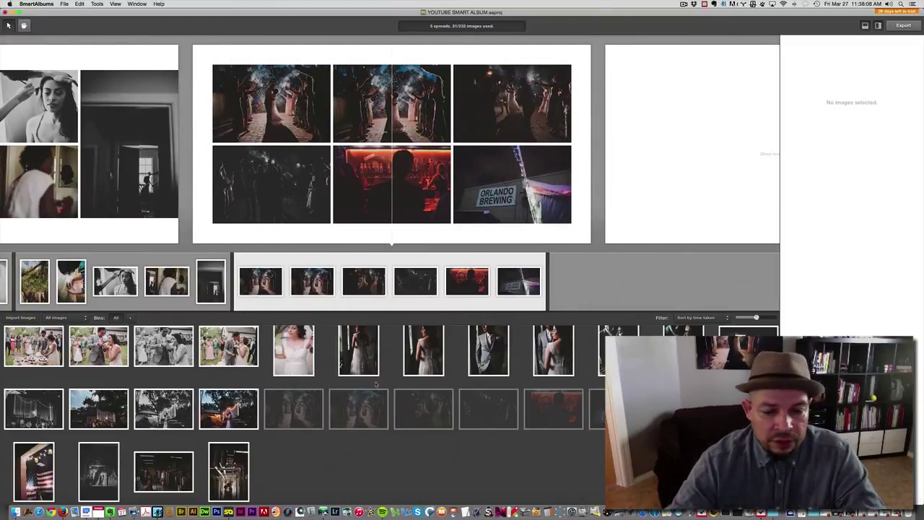
click(291, 352)
shift+click(603, 346)
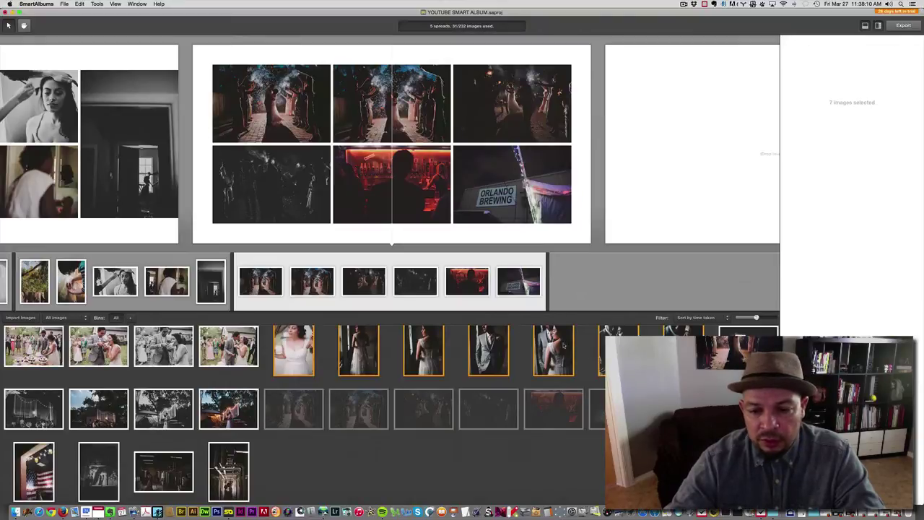
drag(564, 346, 552, 281)
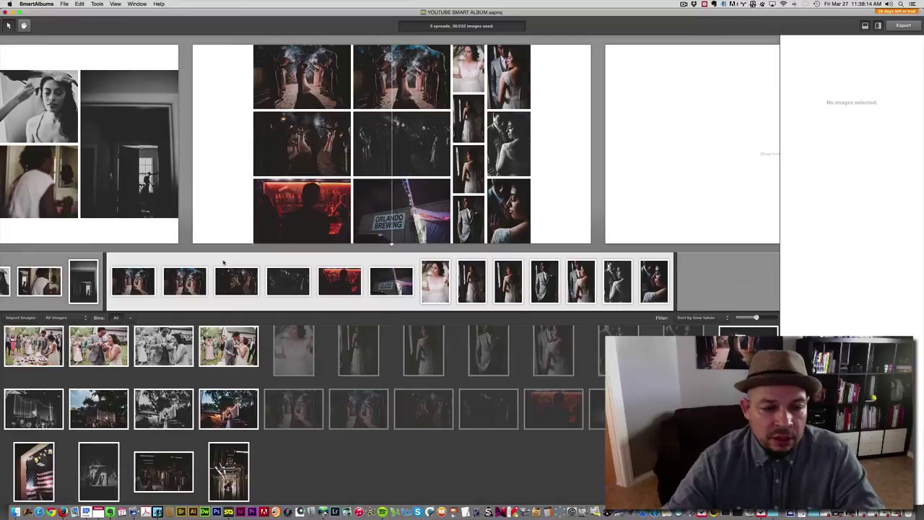
- Place the Orlando Brewing photo and seven bride portraits on a new spread
click(391, 281)
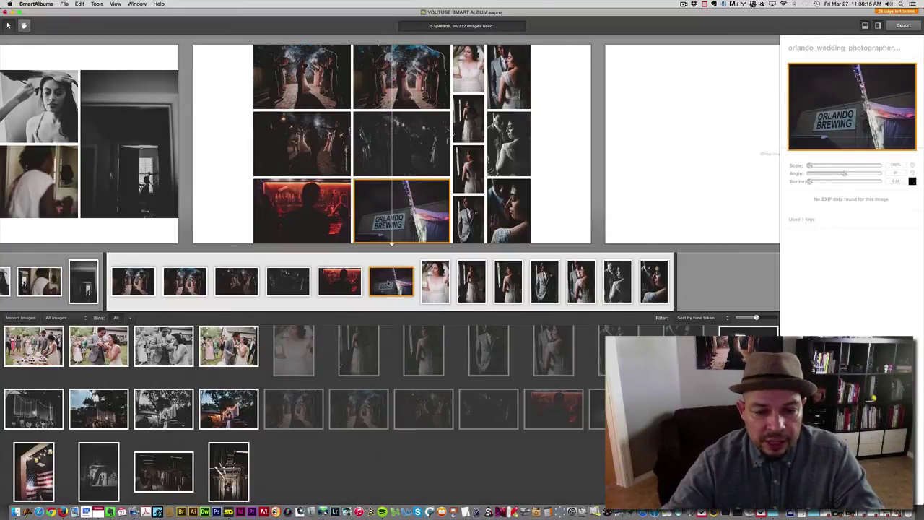
shift+click(665, 285)
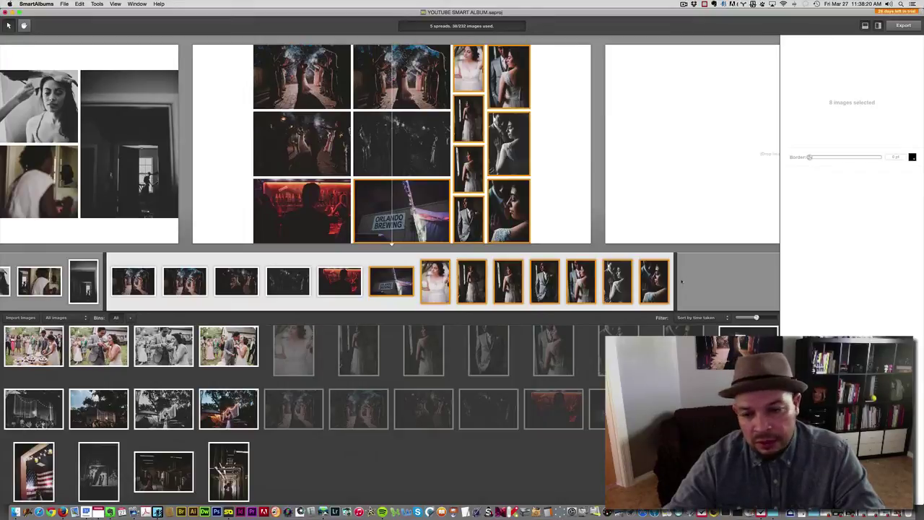
drag(416, 280, 632, 159)
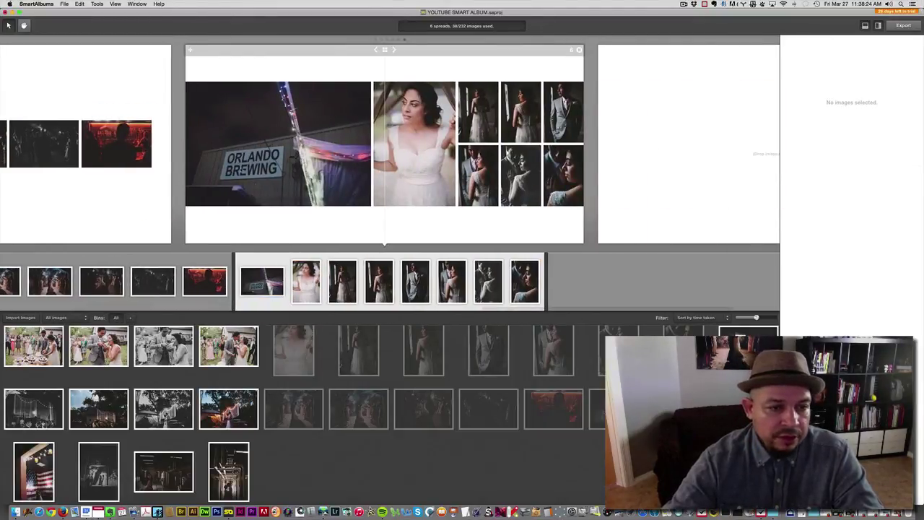
- Give the five-dark-photo spread a new layout and return to the Orlando Brewing spread
key(Left)
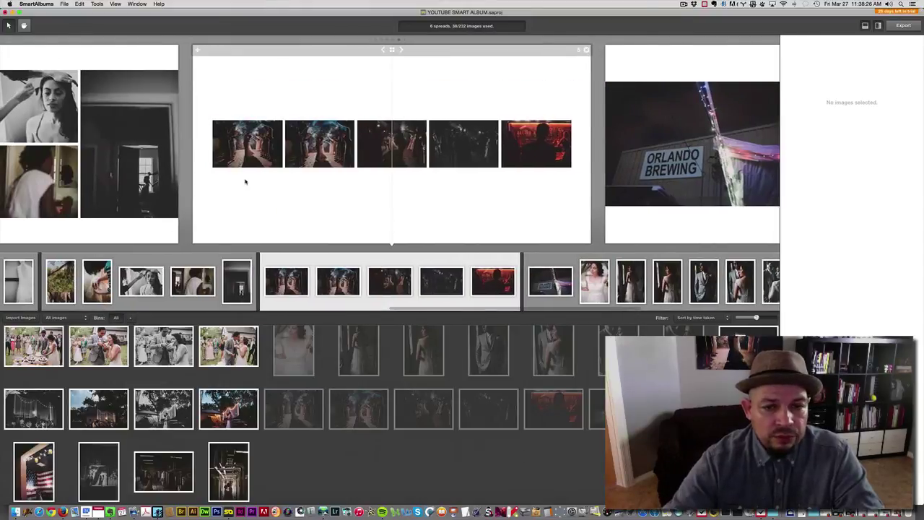
key(Down)
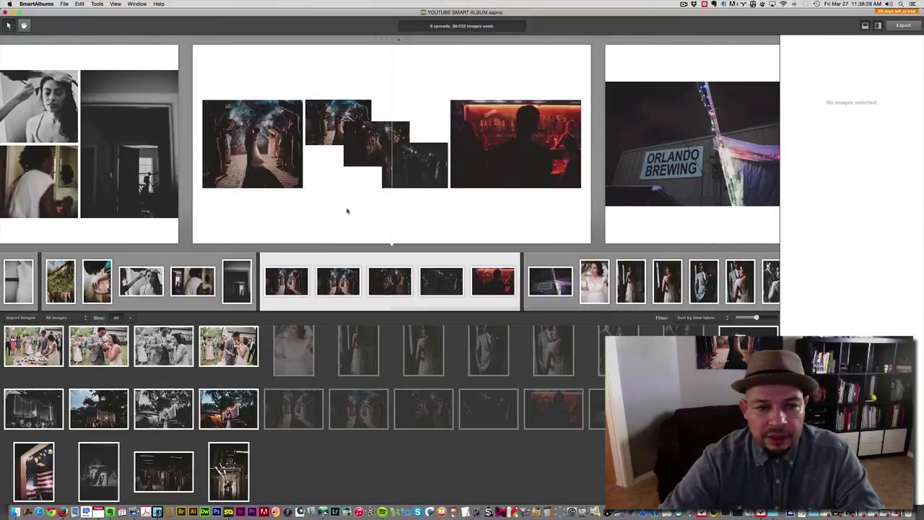
key(Right)
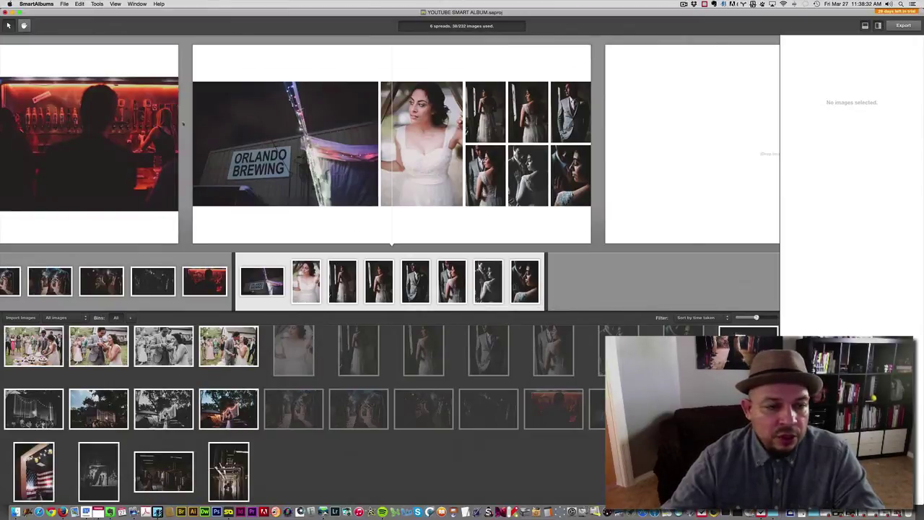
- Place six lawn group photos, excluding the camera photo, on a new spread
scroll(281, 372, down, 5)
click(292, 372)
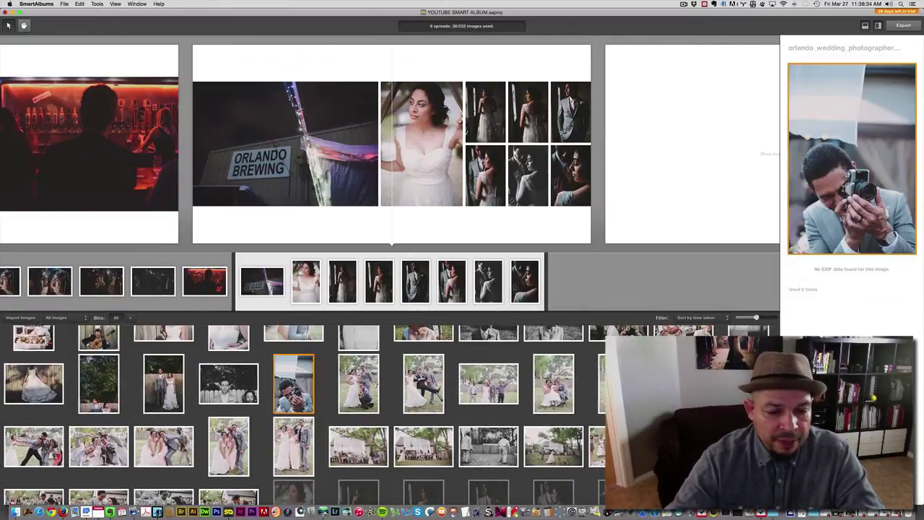
shift+click(683, 383)
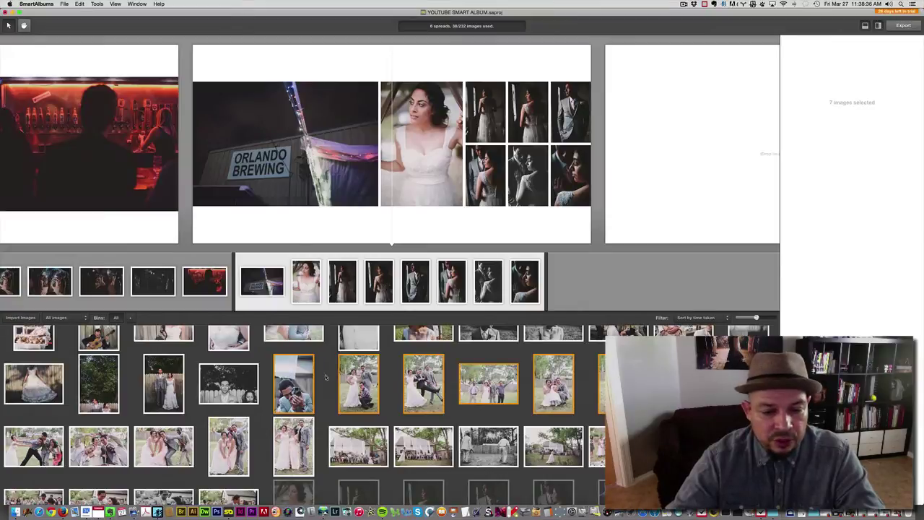
super+click(293, 383)
drag(395, 377, 189, 133)
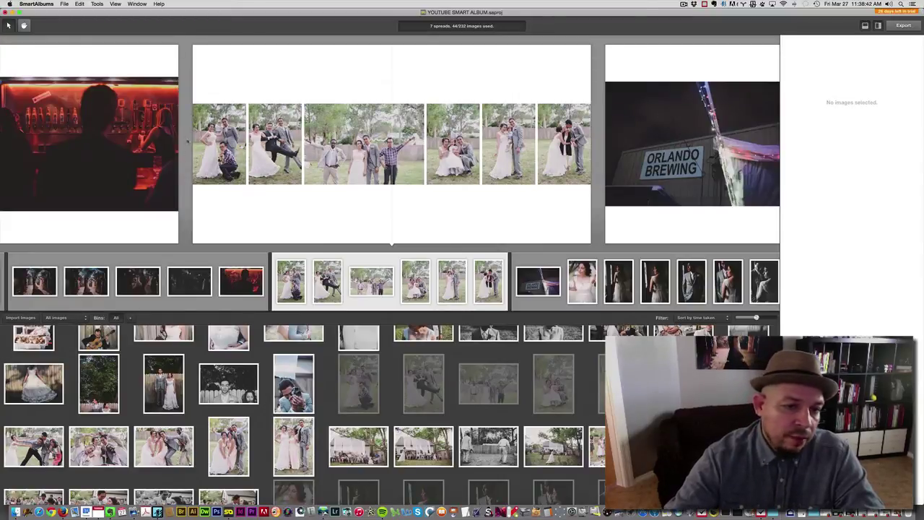
- Try moving other bin photos, ending with only the couple-under-the-tree photo selected
mouse_move(359, 377)
mouse_down()
mouse_move(191, 162)
mouse_move(345, 372)
mouse_up()
click(229, 383)
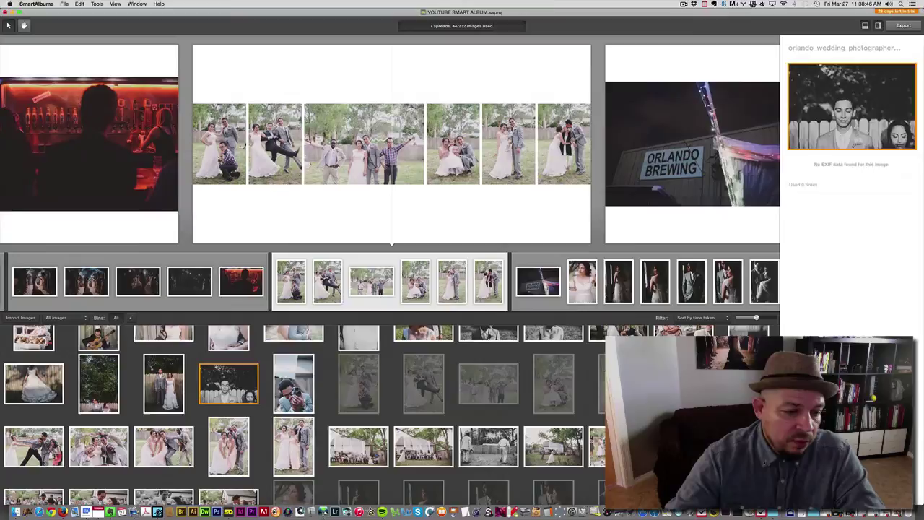
shift+click(95, 377)
drag(125, 353, 108, 368)
click(117, 360)
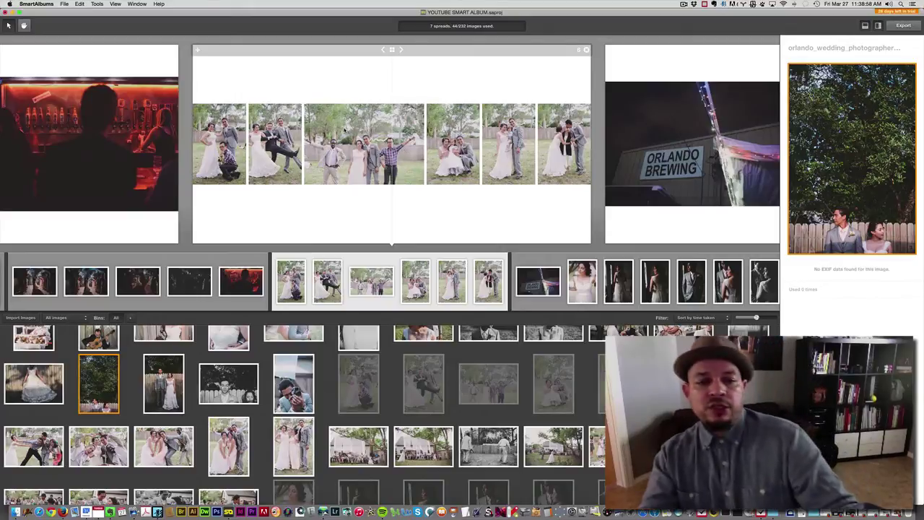
- Jump to the house spread via the filmstrip and select the top groom photo on the right page
click(364, 145)
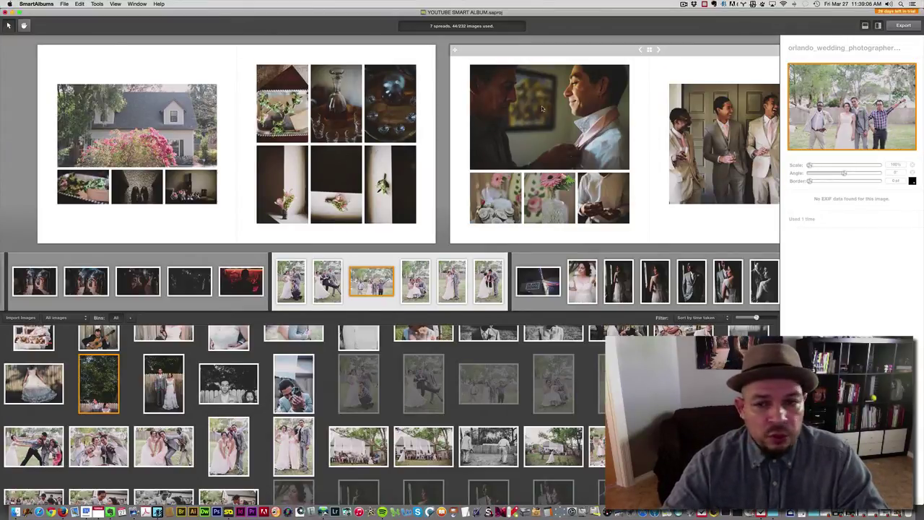
click(545, 113)
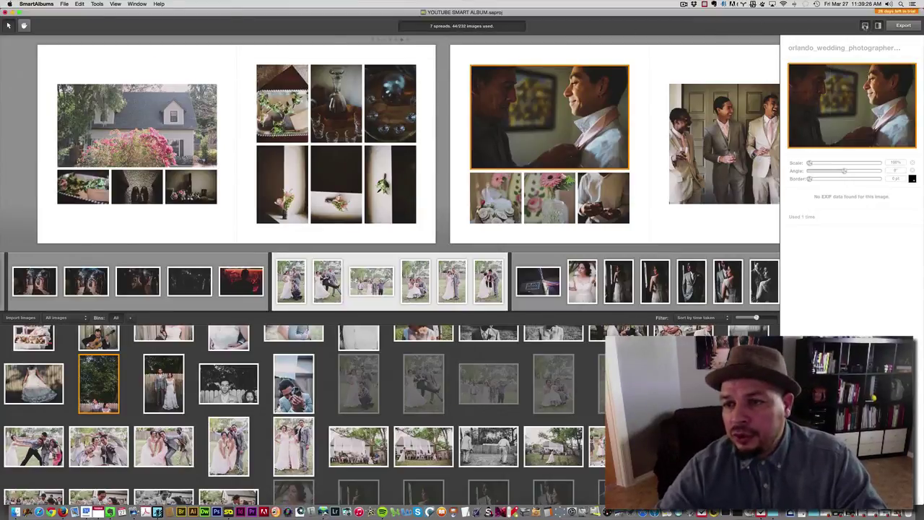
- Preview the spread at full size, return to the strip view and reopen the details panel
key(Left)
click(865, 26)
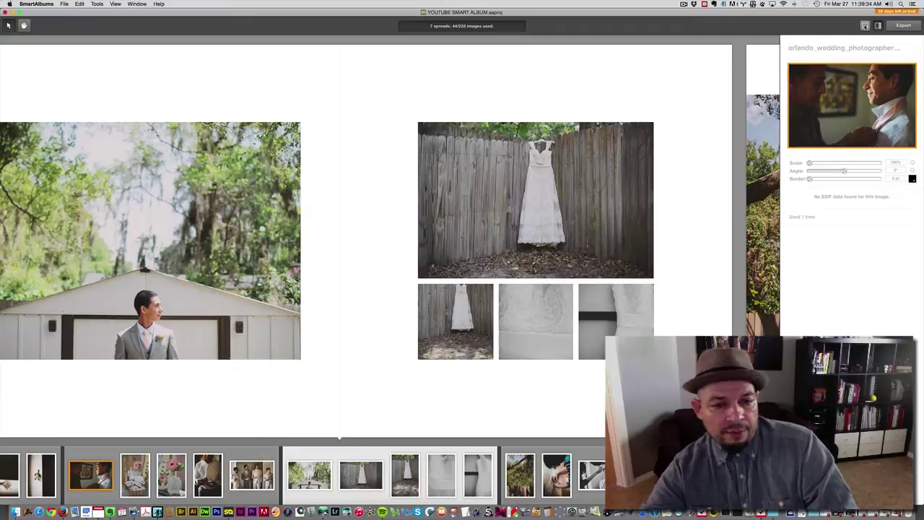
click(865, 26)
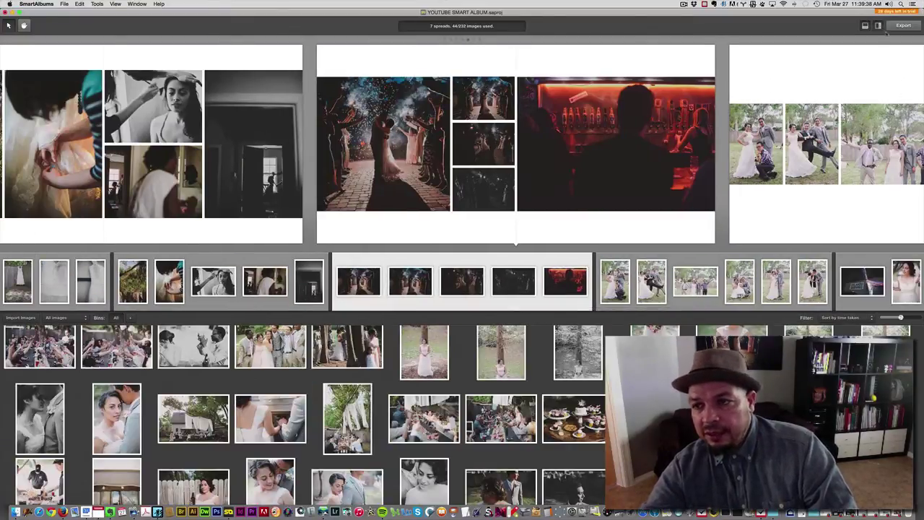
click(878, 25)
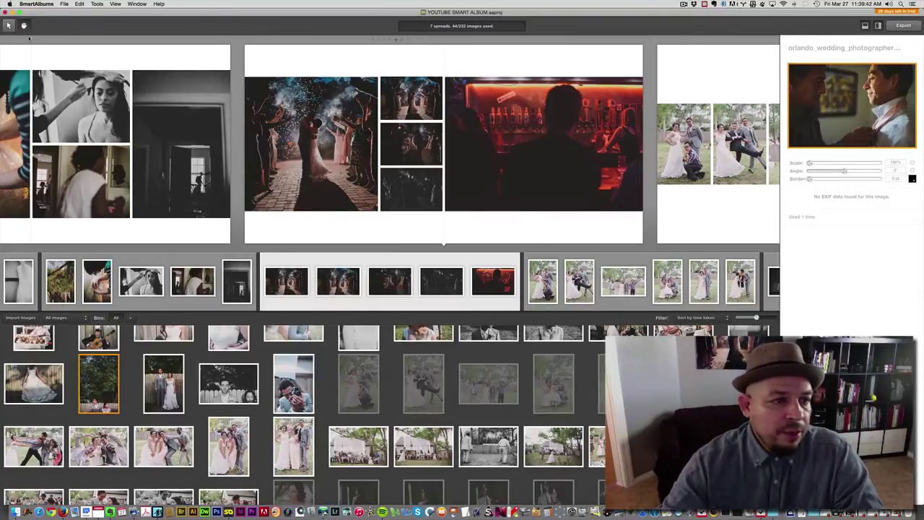
- Page through the spreads to the end and back to the lawn group-photo spread
key(Left)
key(Left)
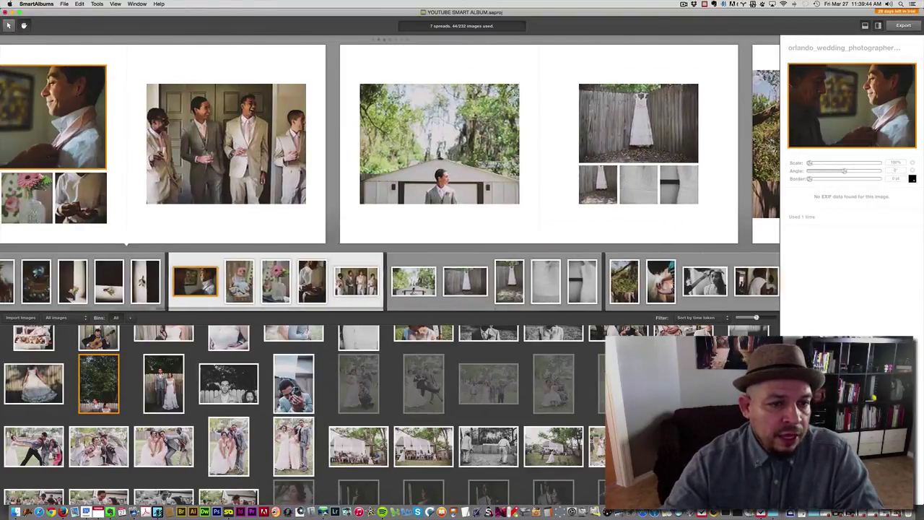
key(Left)
key(Right)
key(Right)
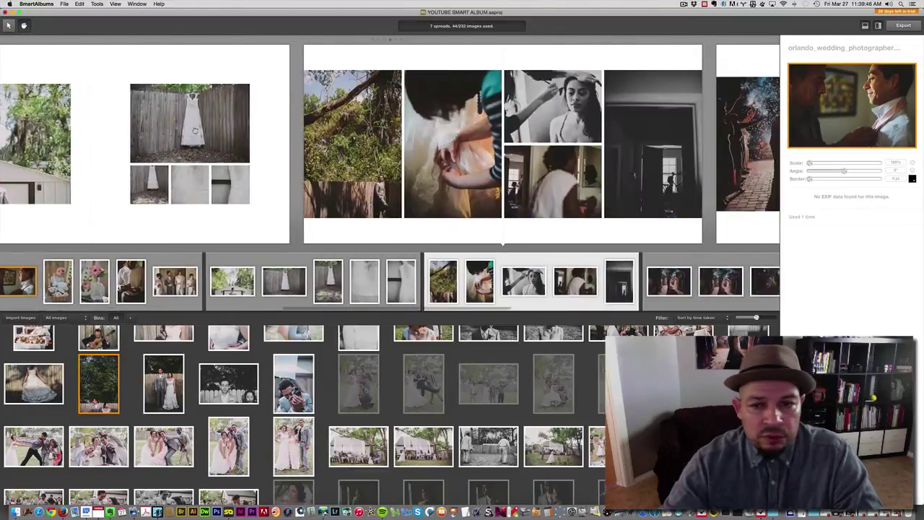
key(Right)
key(Right)
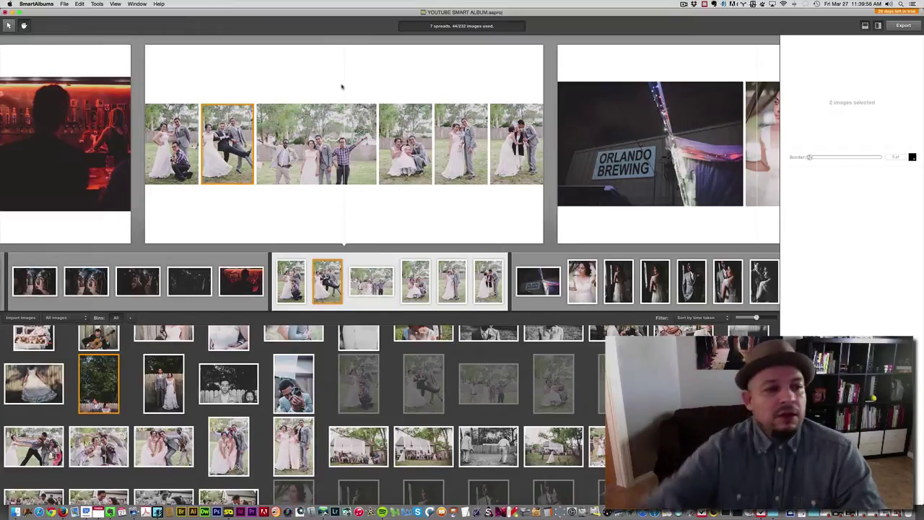
click(563, 74)
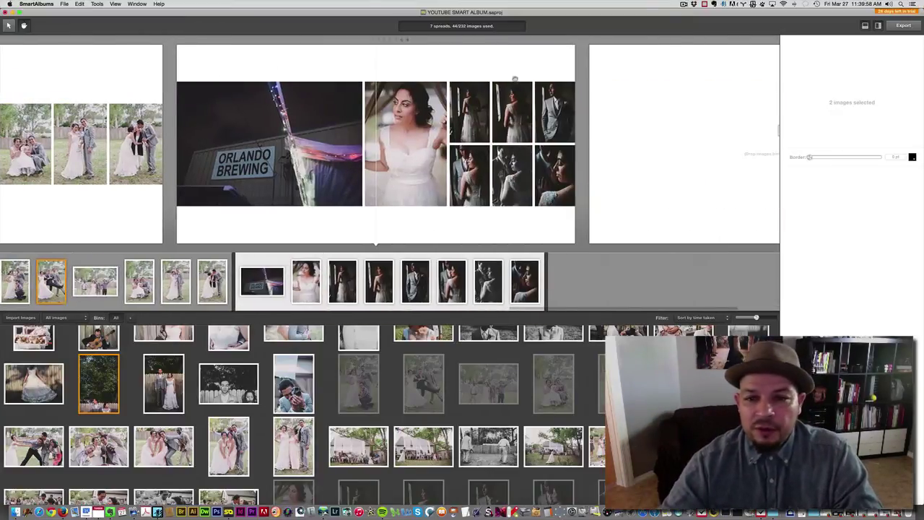
key(Right)
key(Left)
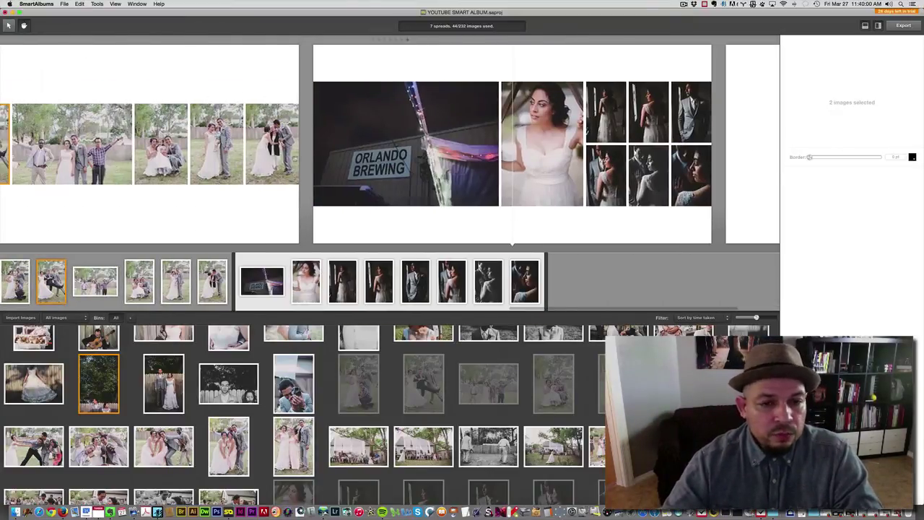
key(Left)
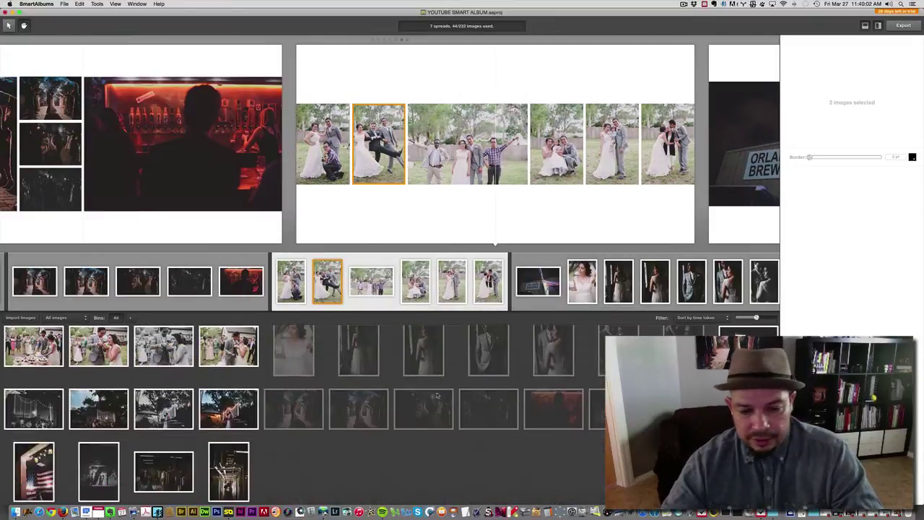
scroll(437, 395, down, 5)
scroll(432, 393, up, 8)
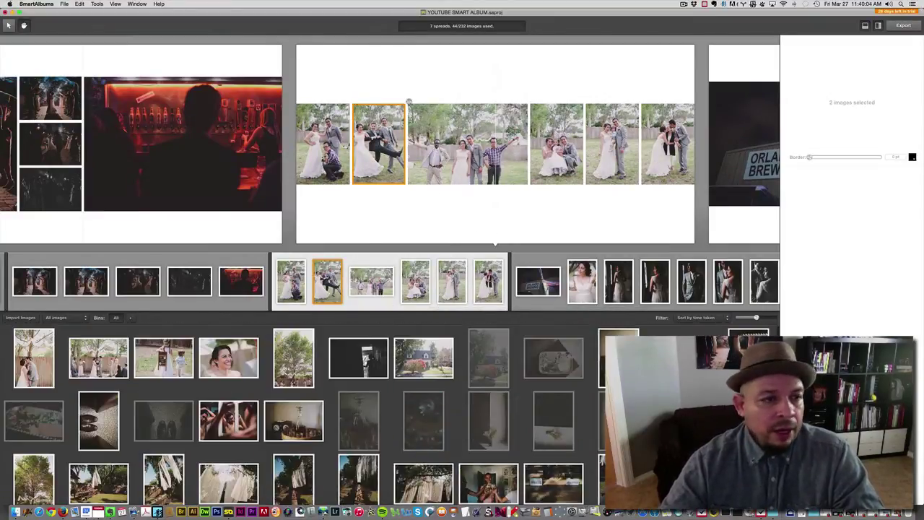
- Start the export and highlight the album product name in the trial limitations warning
click(904, 26)
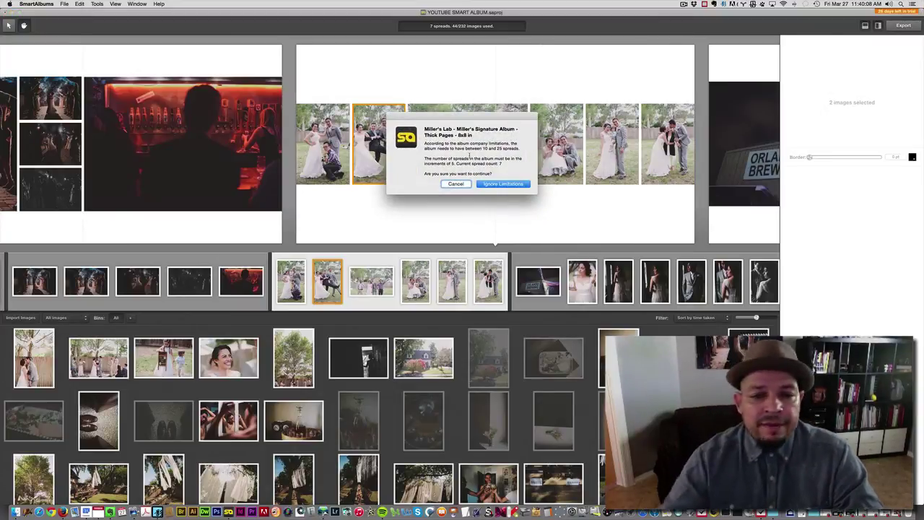
mouse_move(425, 129)
mouse_down()
mouse_move(494, 124)
mouse_move(531, 149)
mouse_up()
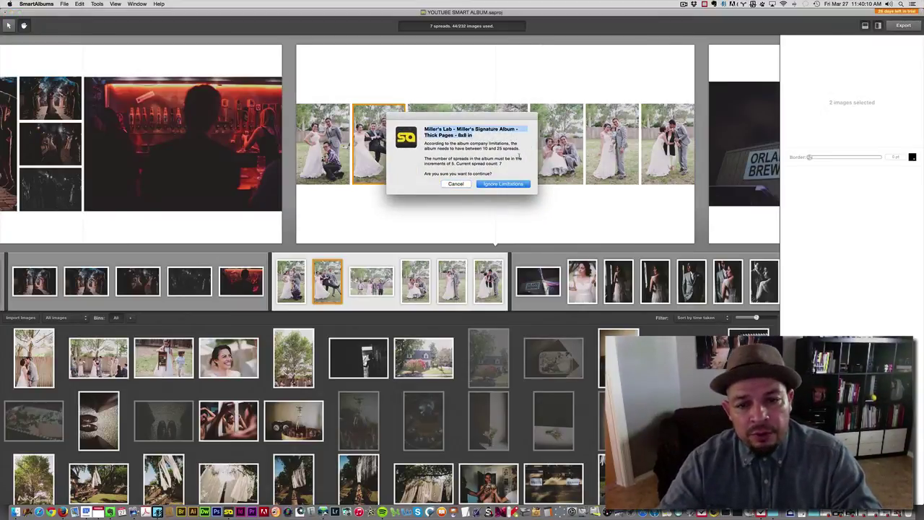
click(449, 153)
drag(425, 129, 514, 132)
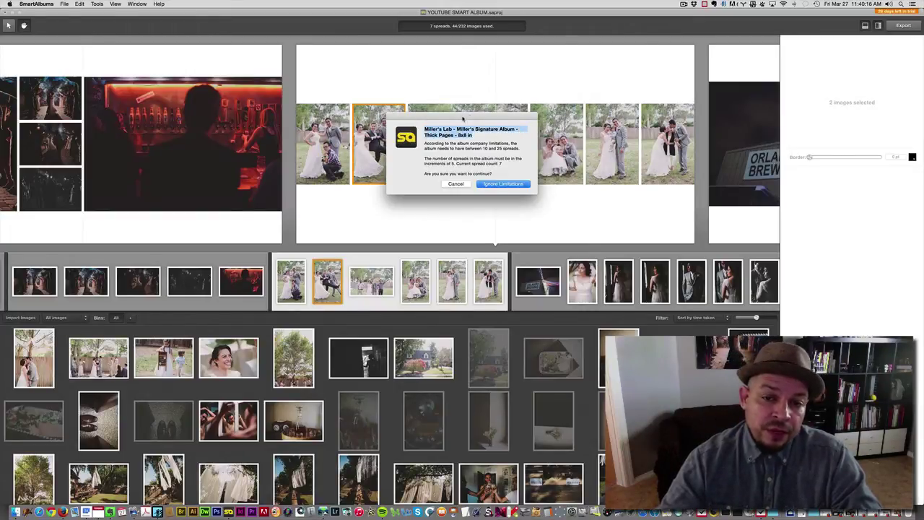
drag(456, 118, 441, 94)
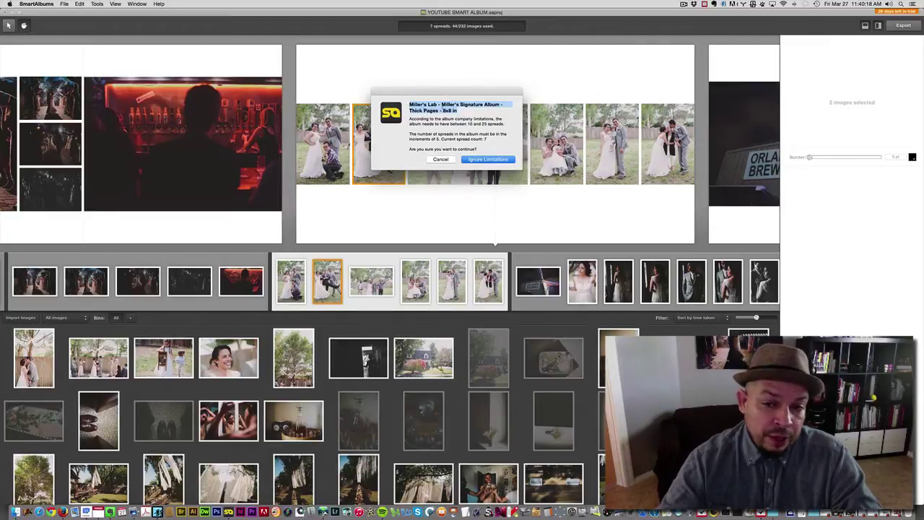
click(410, 104)
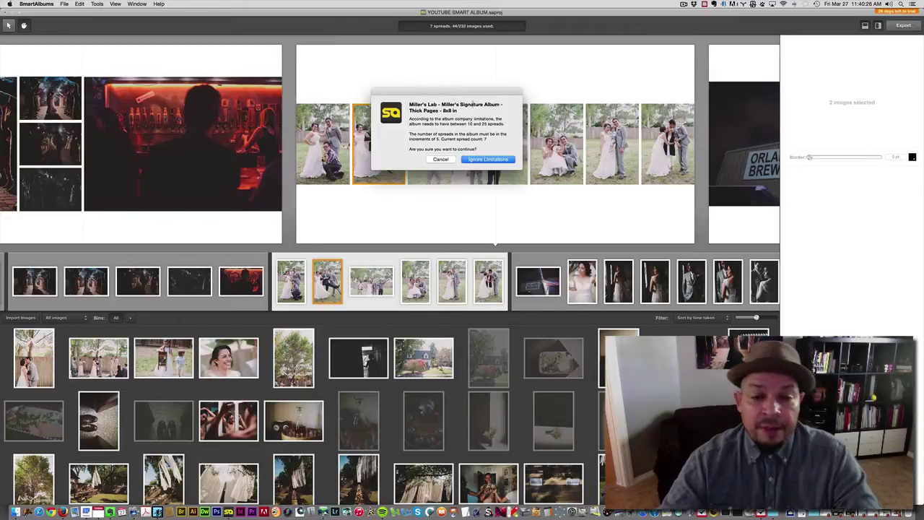
- Cancel the warning, restart the export and choose Ignore Limitations to continue
drag(409, 104, 463, 113)
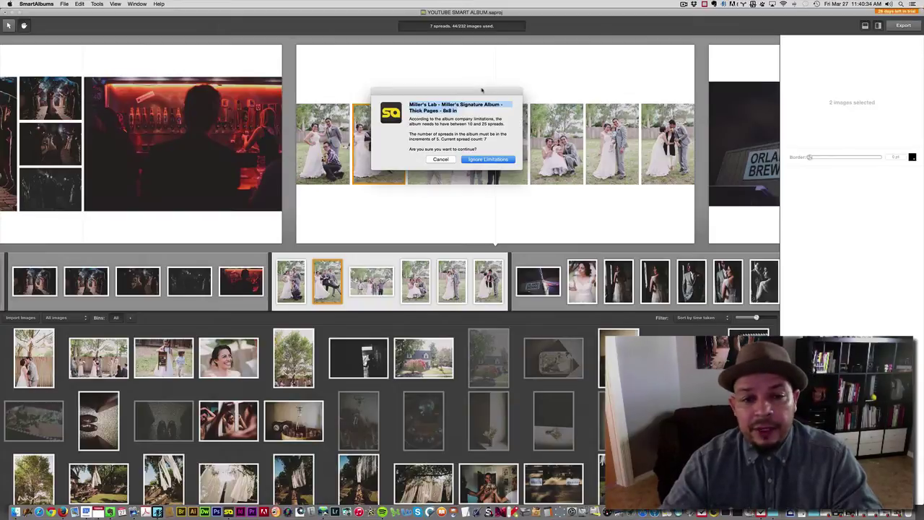
drag(482, 90, 527, 104)
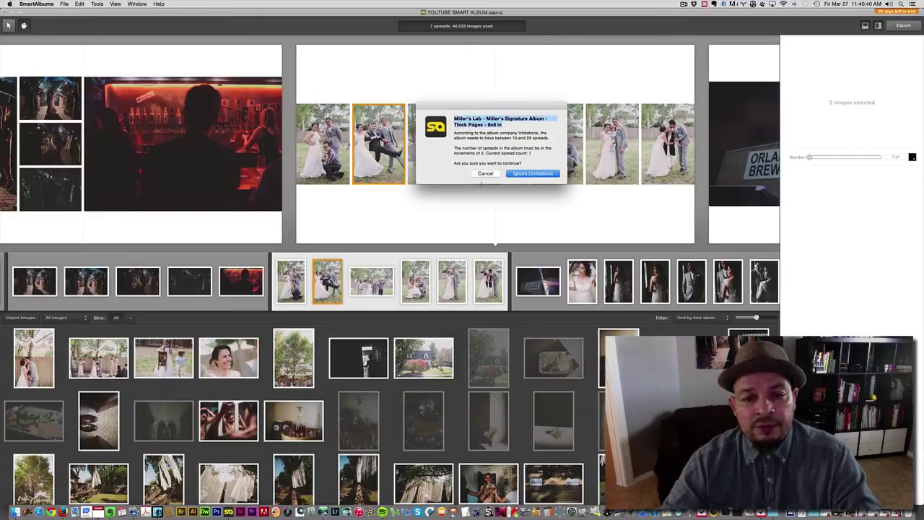
drag(496, 109, 460, 96)
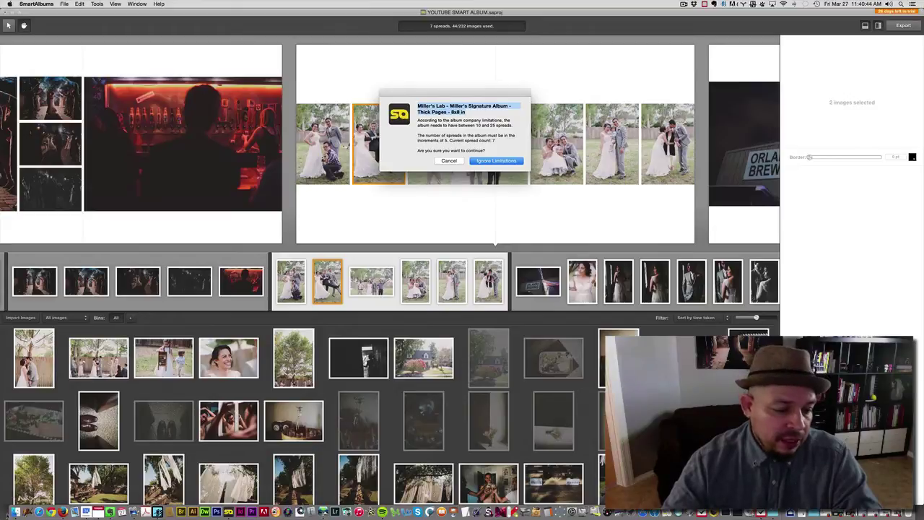
click(449, 161)
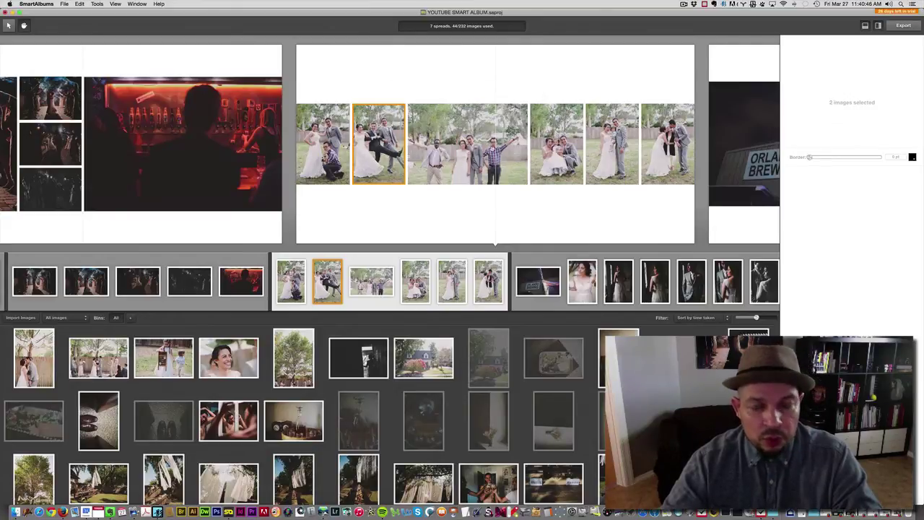
click(904, 26)
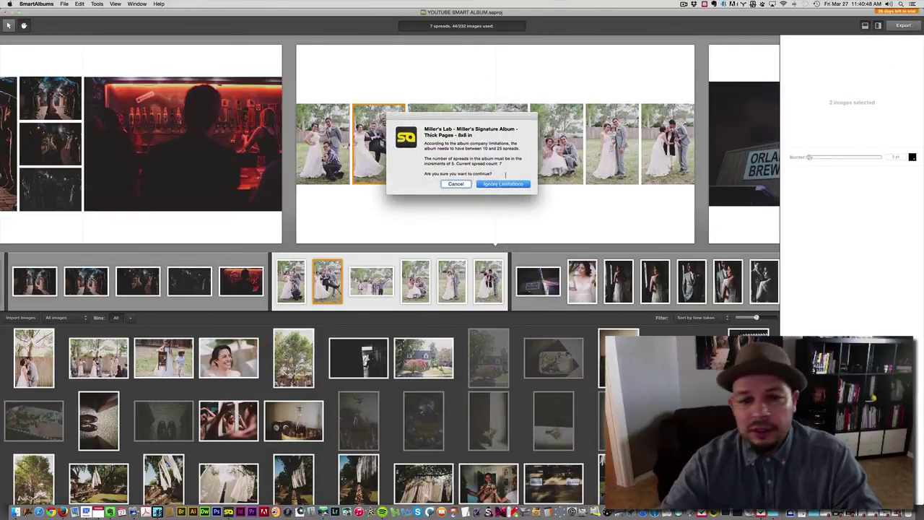
click(501, 182)
- Clear the missing-output-type warning, then enable both Export for Print and Export for Proofing
click(576, 89)
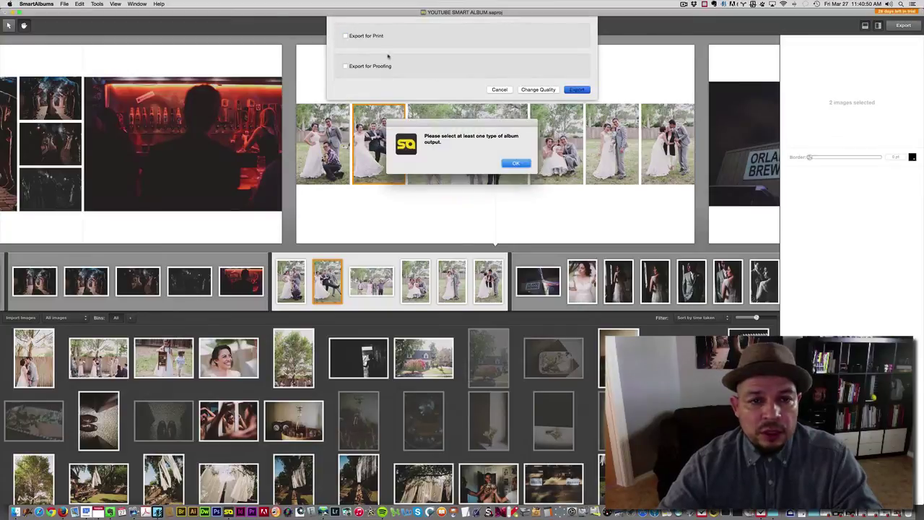
click(515, 163)
click(346, 35)
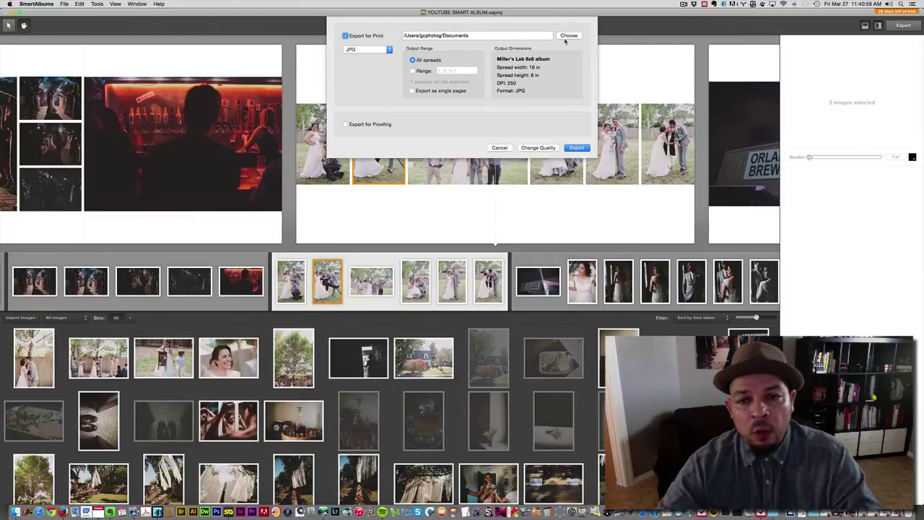
click(364, 125)
click(346, 124)
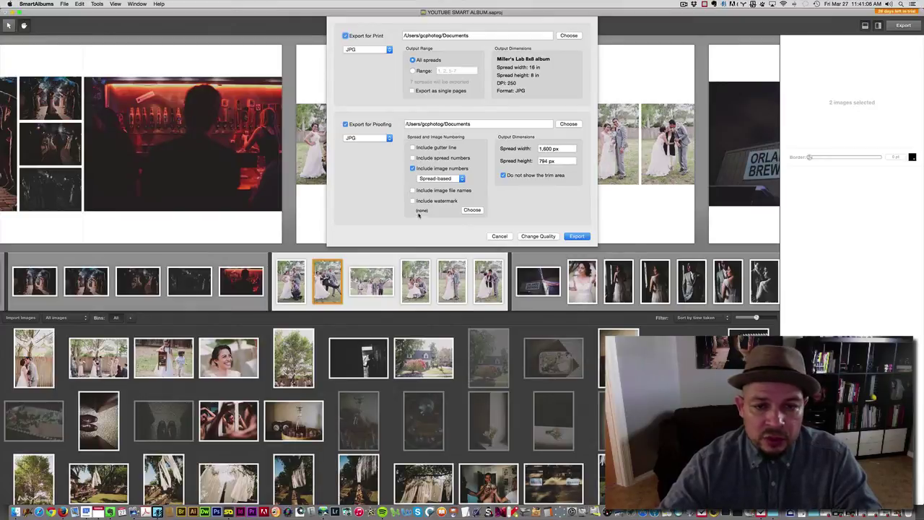
- Keep JPG as the proofing format, switch proofing export off, and bring Finder forward
click(357, 138)
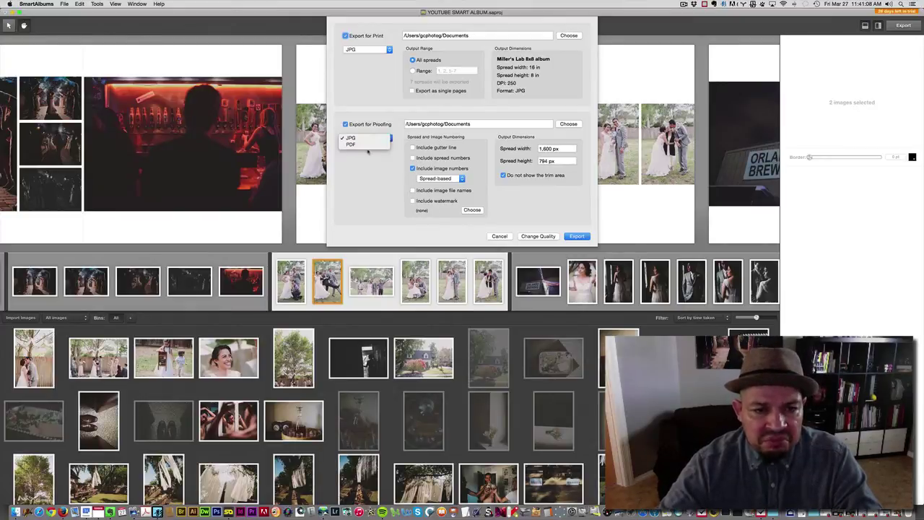
click(361, 175)
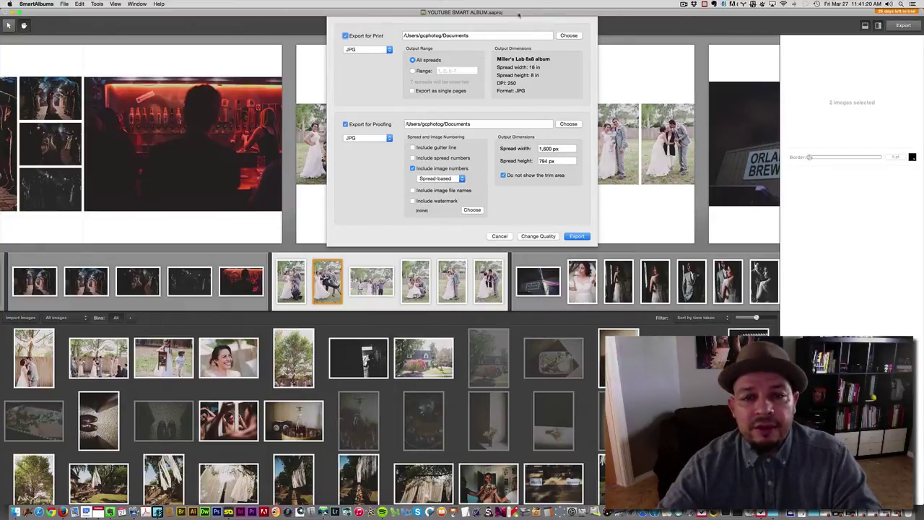
click(345, 125)
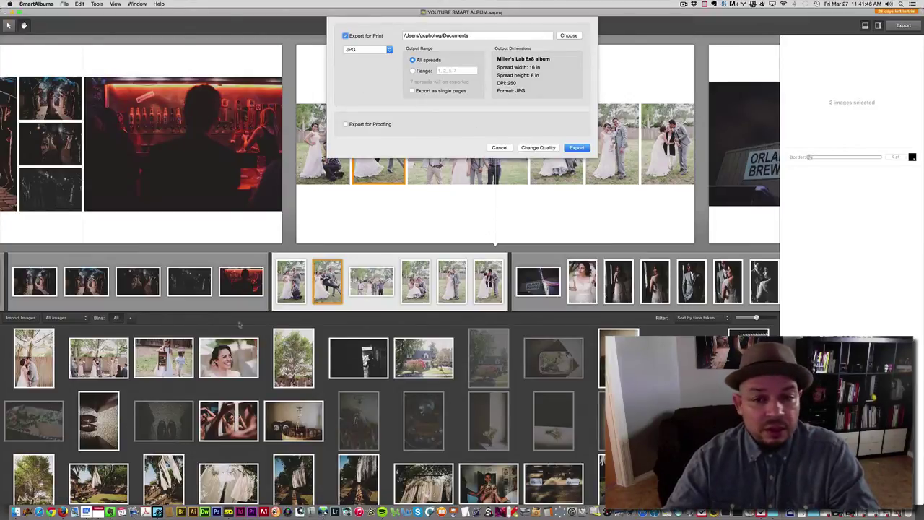
click(14, 512)
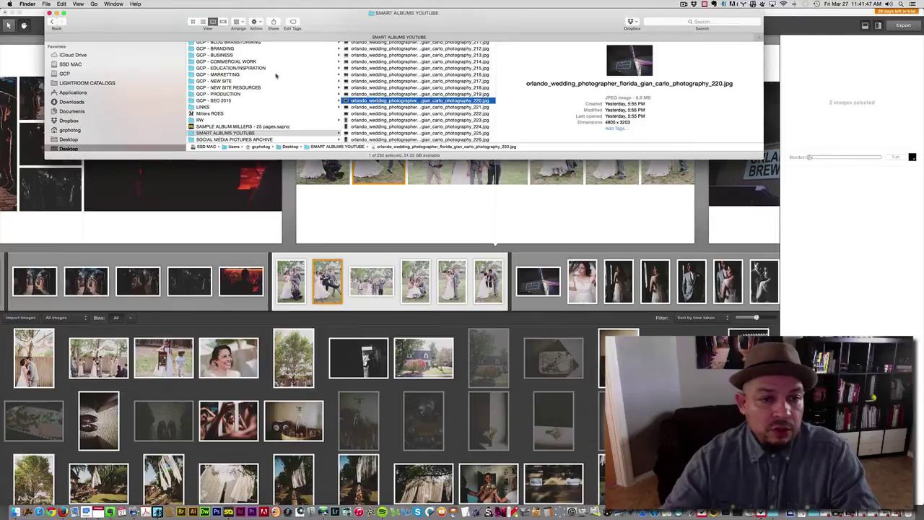
- Open the FINAL MILLERS ALBUM folder and preview its first spread JPG in Quick Look
click(270, 127)
scroll(263, 83, up, 3)
scroll(263, 83, down, 1)
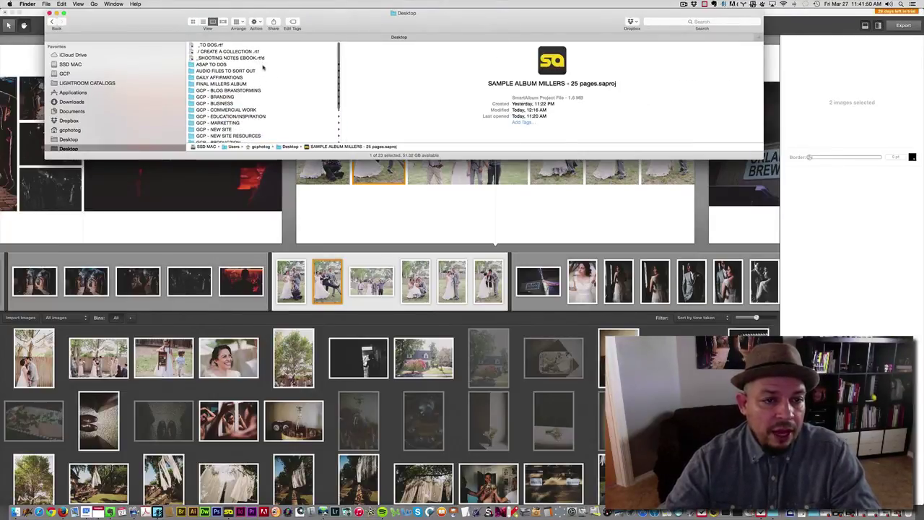
click(263, 83)
click(400, 45)
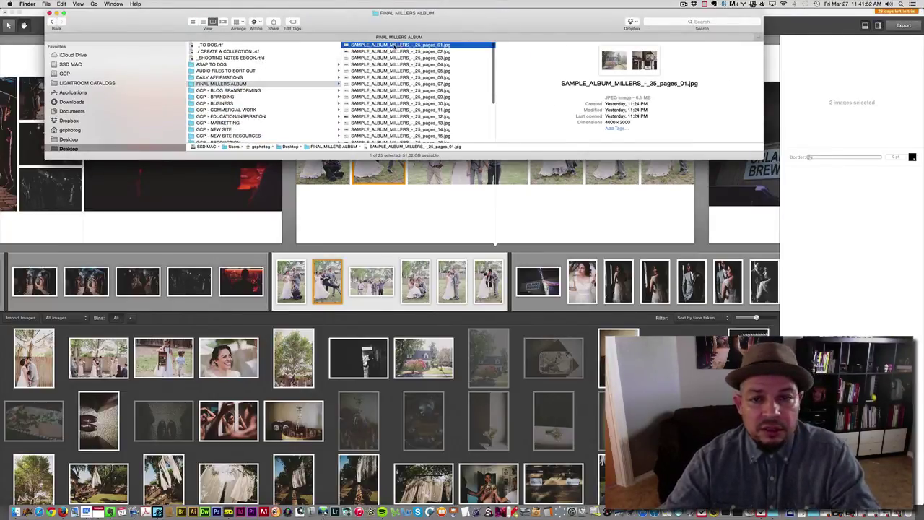
key(space)
- Page through the album spreads up to page 23's night sparkler-exit spread
key(Down)
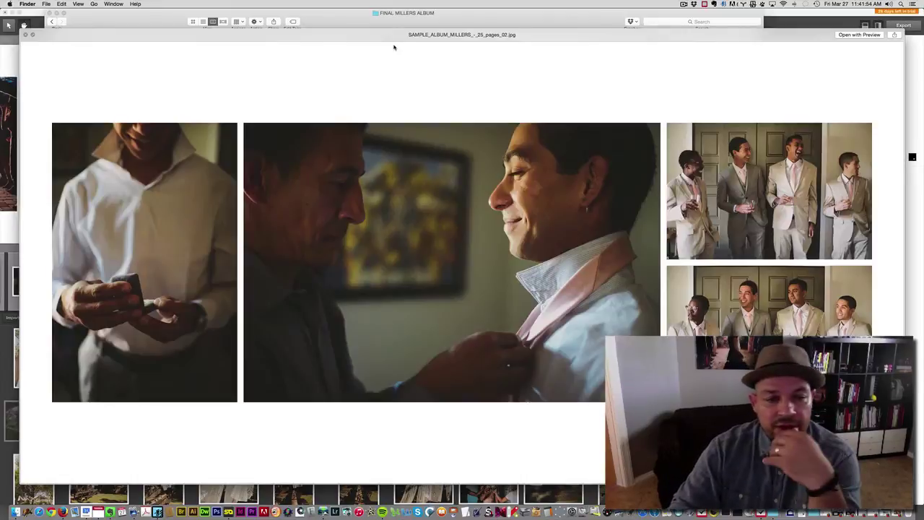
key(Down)
key(Down)
key(Down)
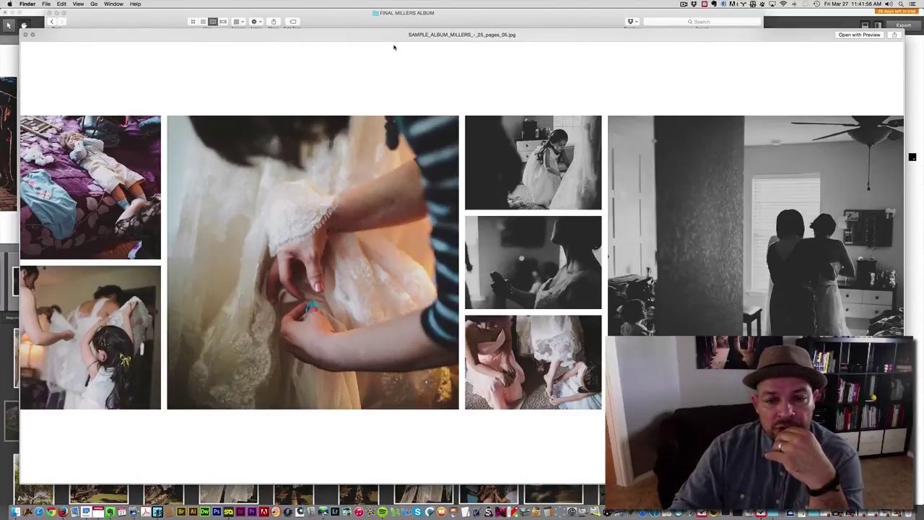
key(Down)
key(Down)
key(Down)
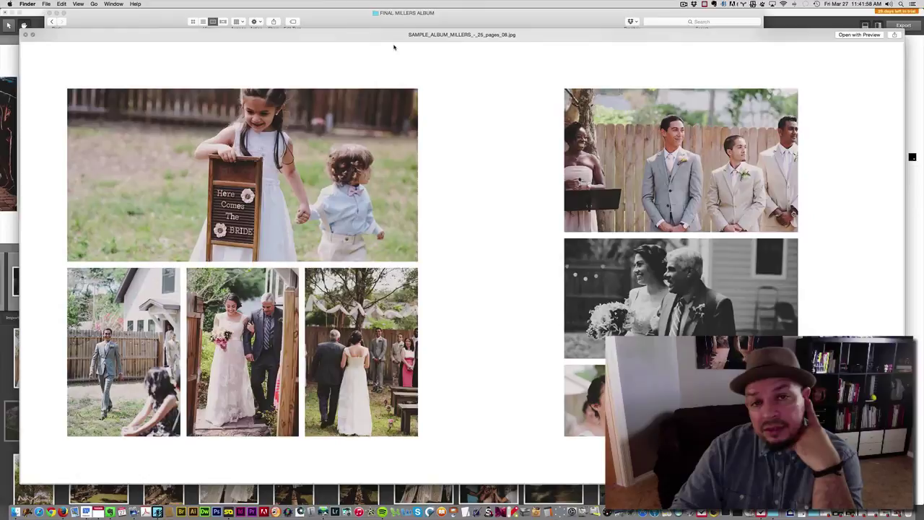
key(Down)
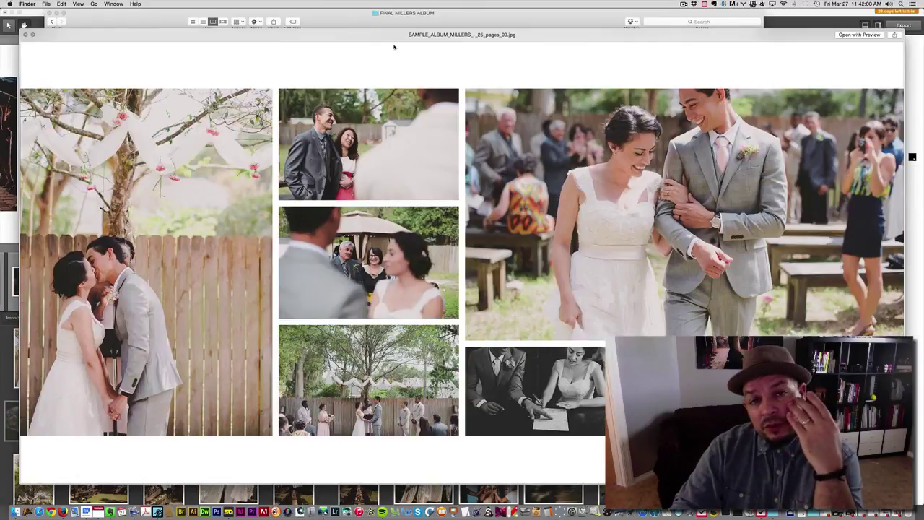
key(Down)
key(Down)
key(Down)
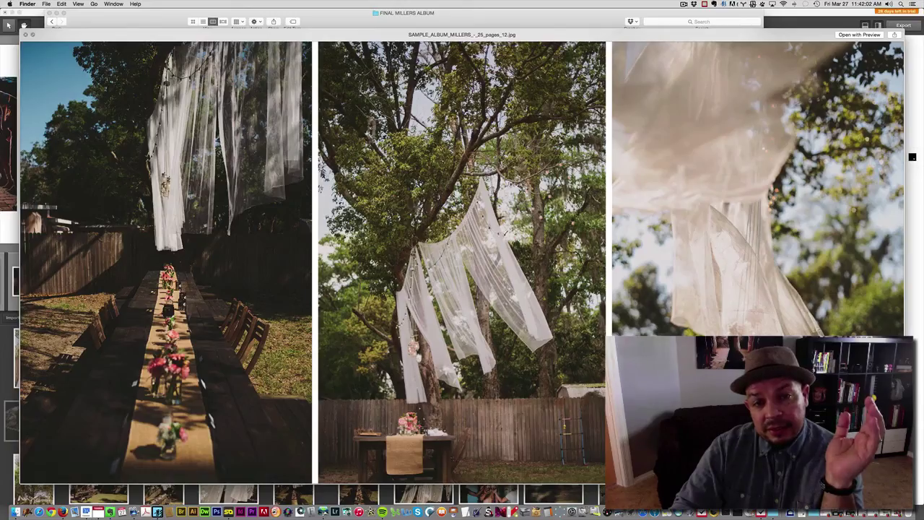
key(Down)
key(Down)
key(Down)
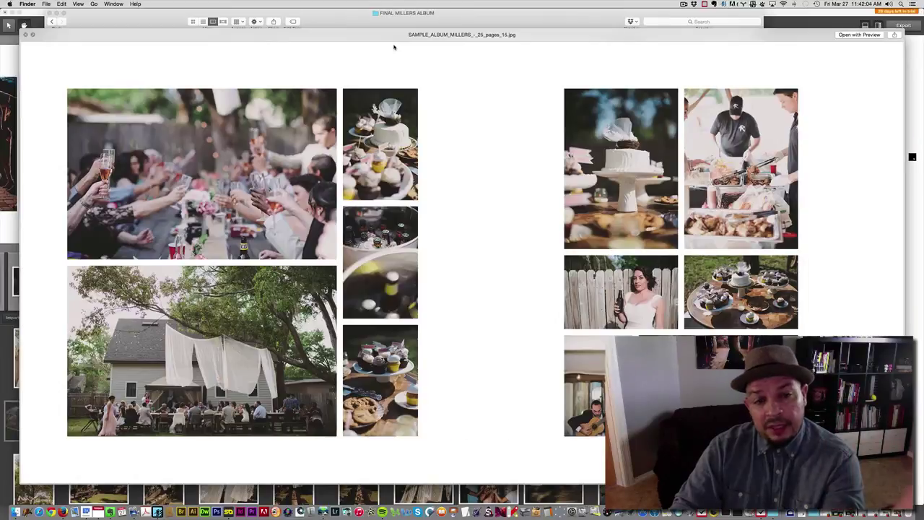
key(Down)
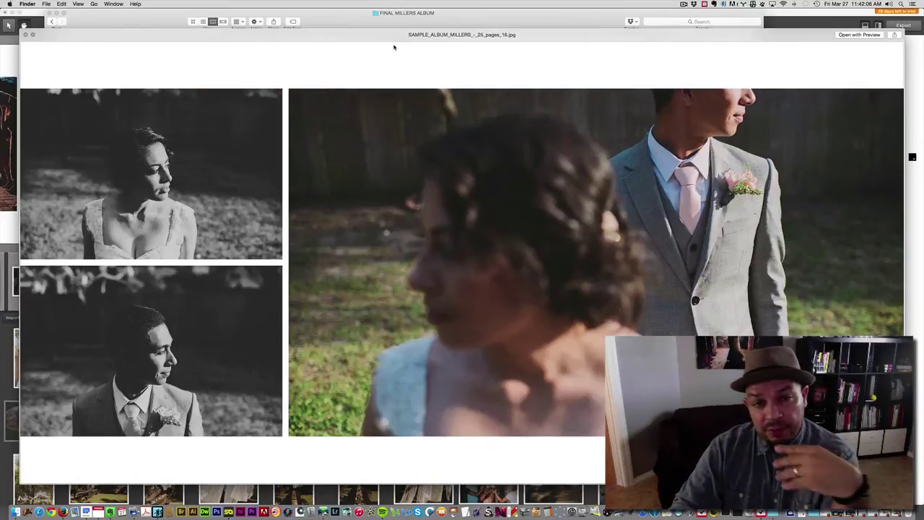
key(Down)
key(Down)
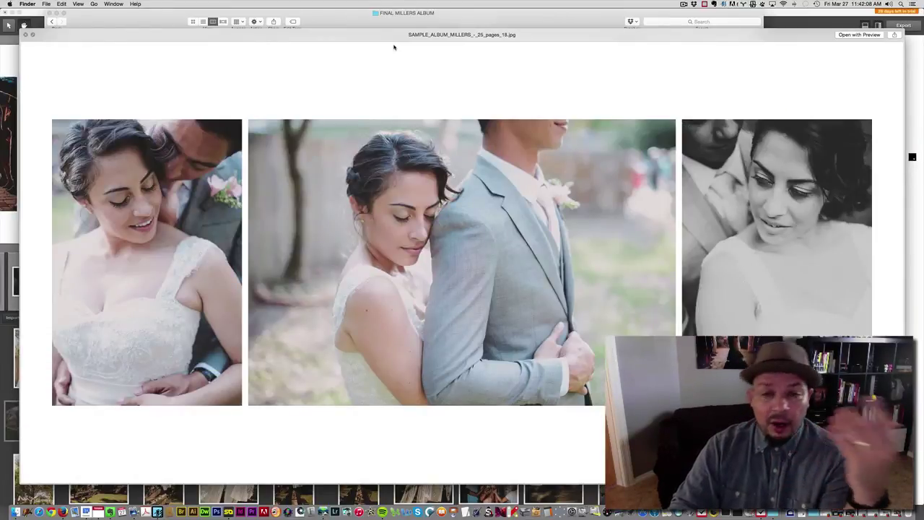
key(Down)
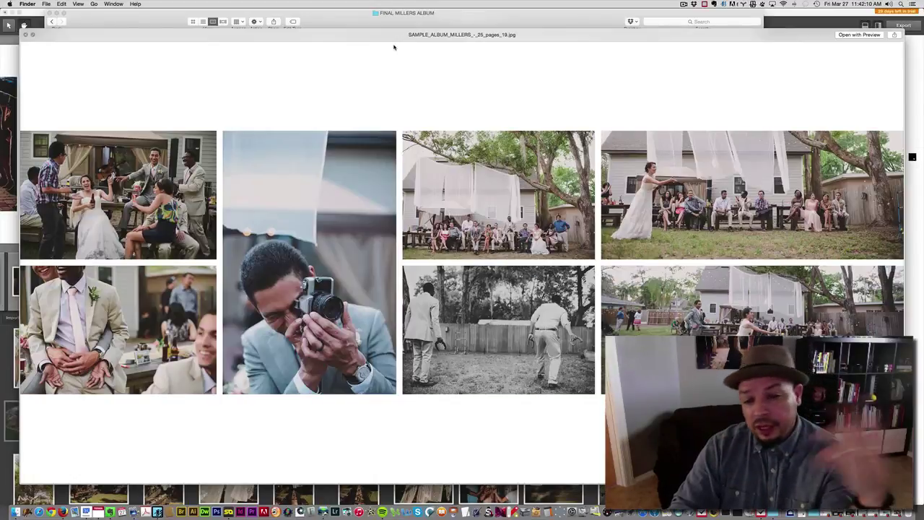
key(Down)
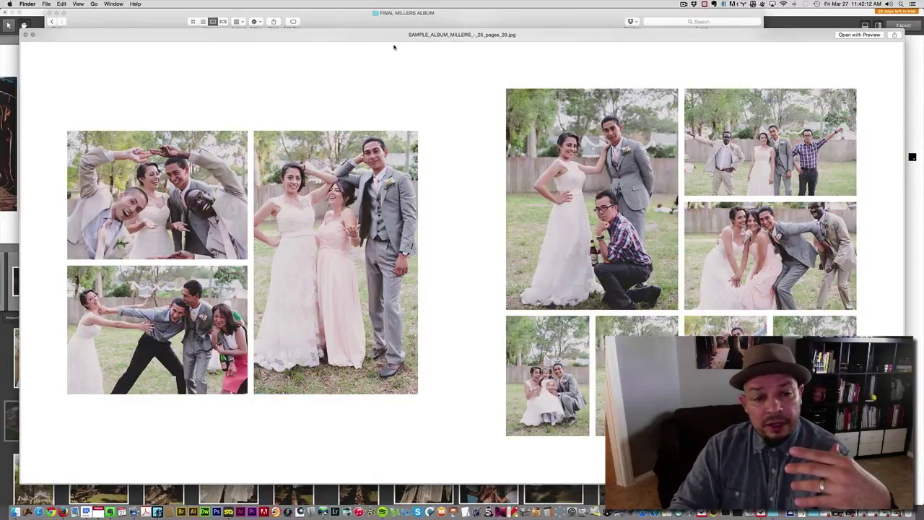
key(Down)
key(Down)
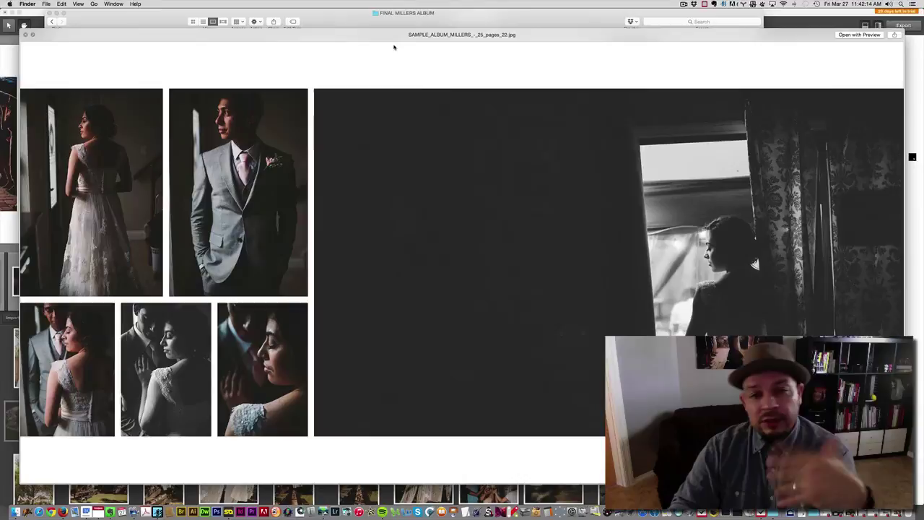
key(Down)
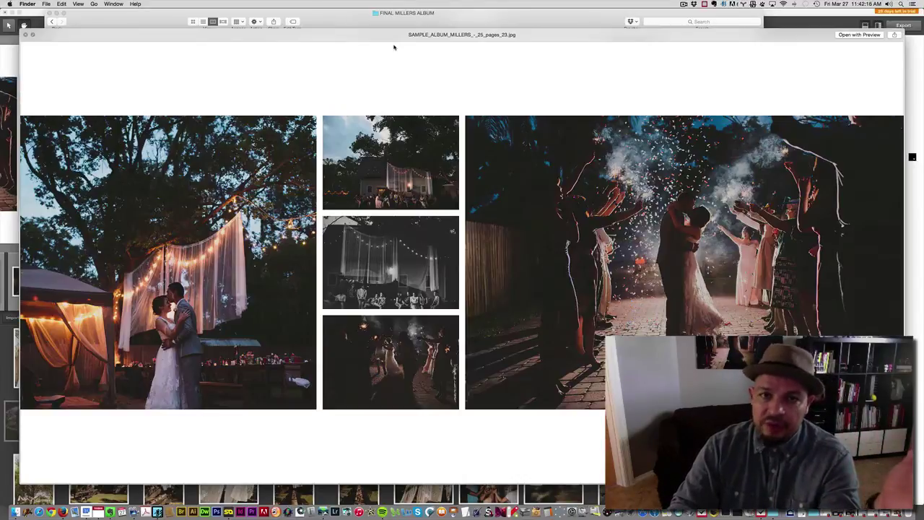
key(Down)
key(Down)
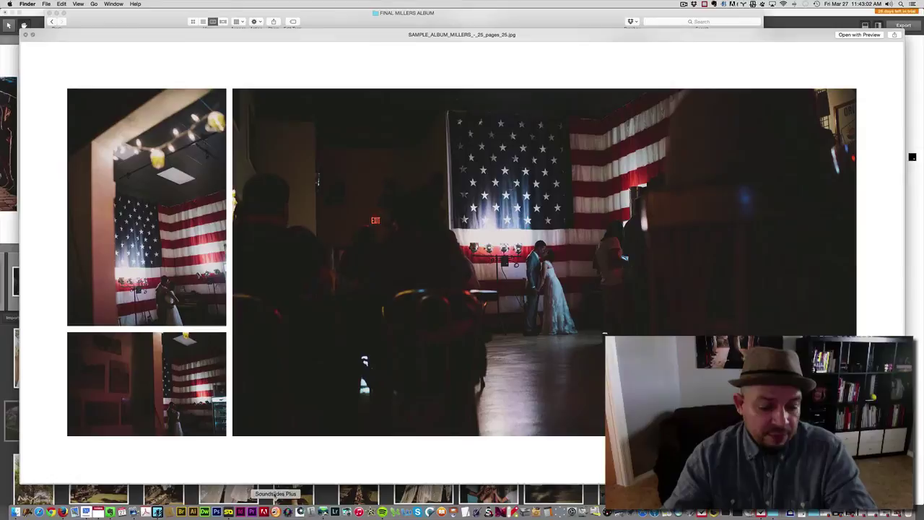
- Use Cmd+Tab to switch from Finder back to SmartAlbums
key(super+Tab)
click(250, 260)
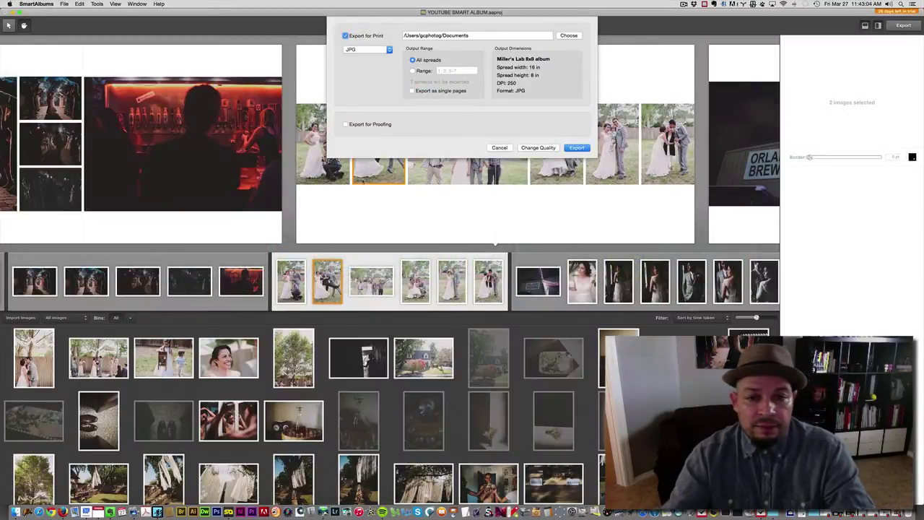
click(524, 147)
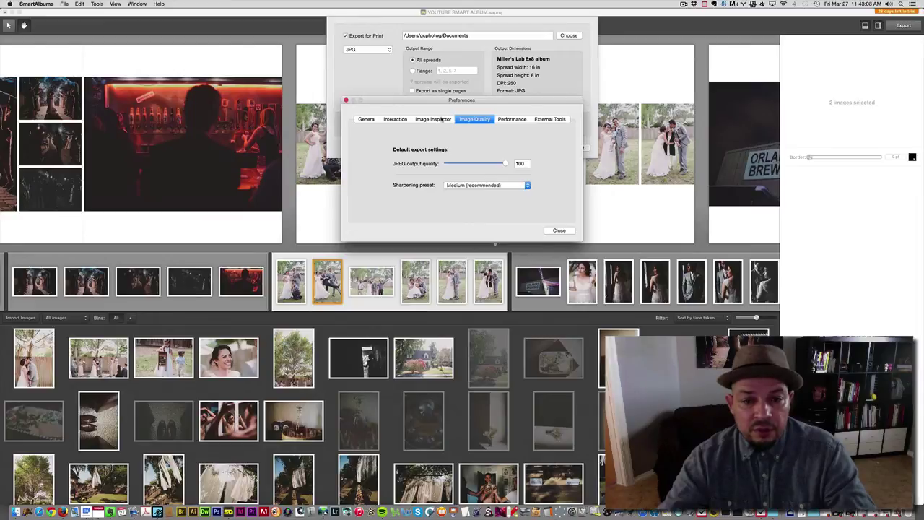
click(439, 120)
click(396, 120)
click(367, 120)
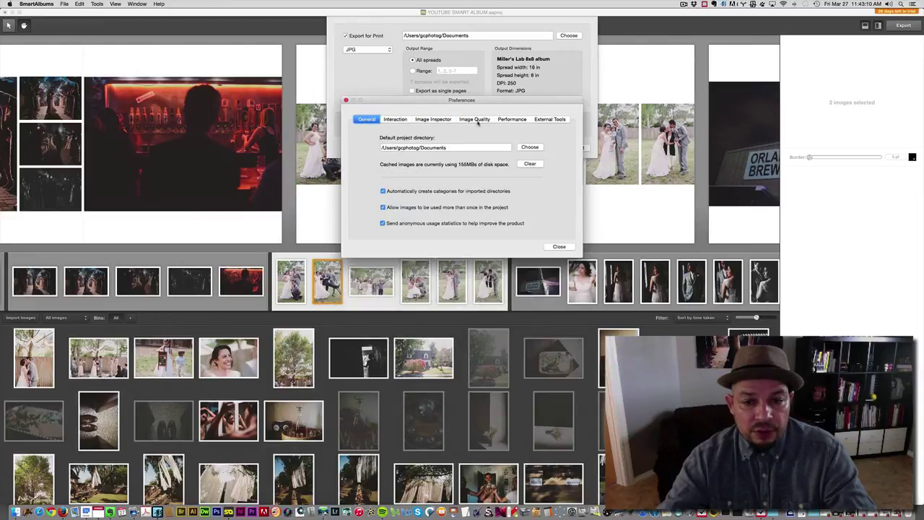
click(476, 120)
click(514, 120)
click(548, 120)
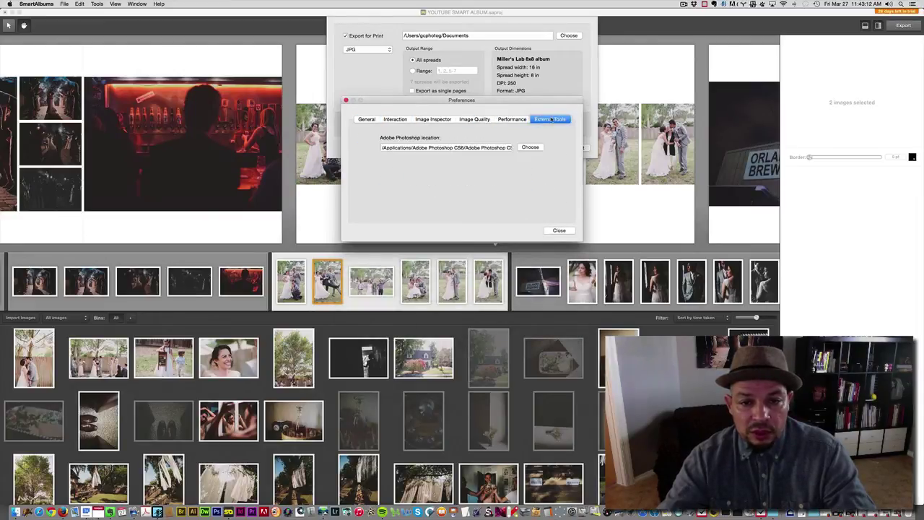
click(474, 120)
click(432, 121)
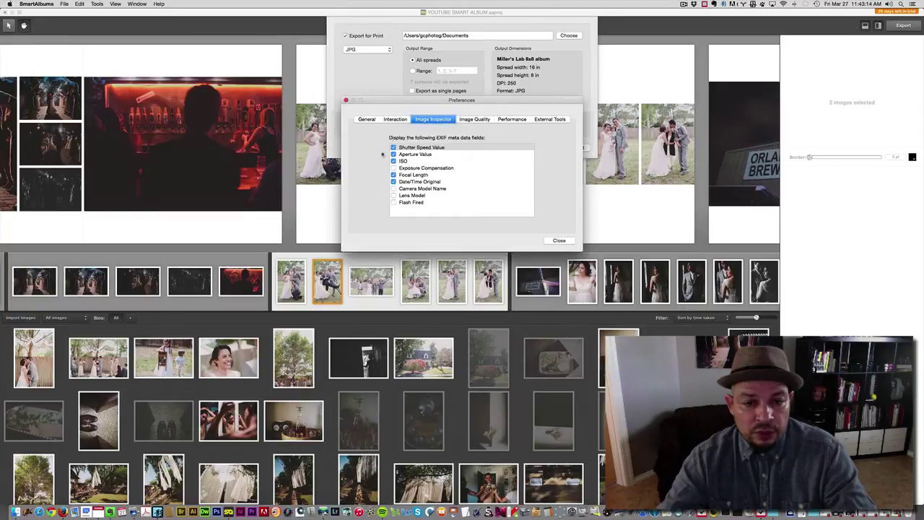
click(558, 240)
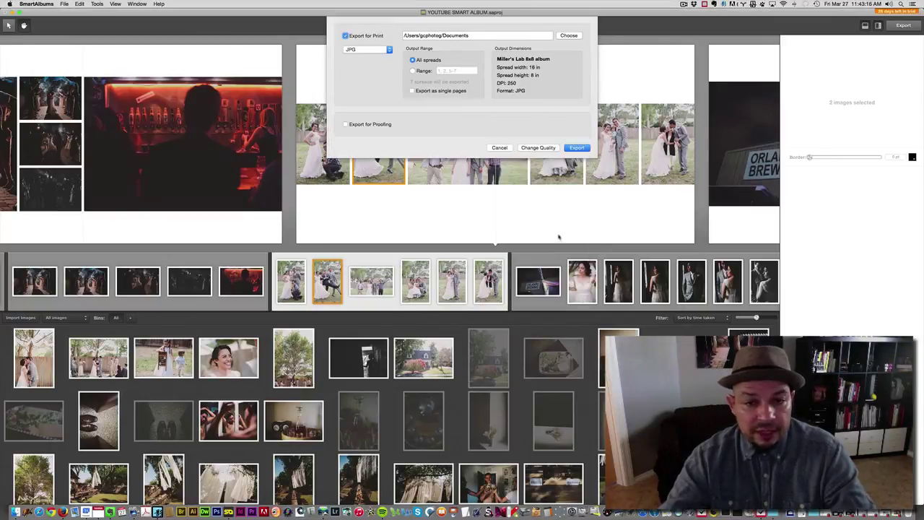